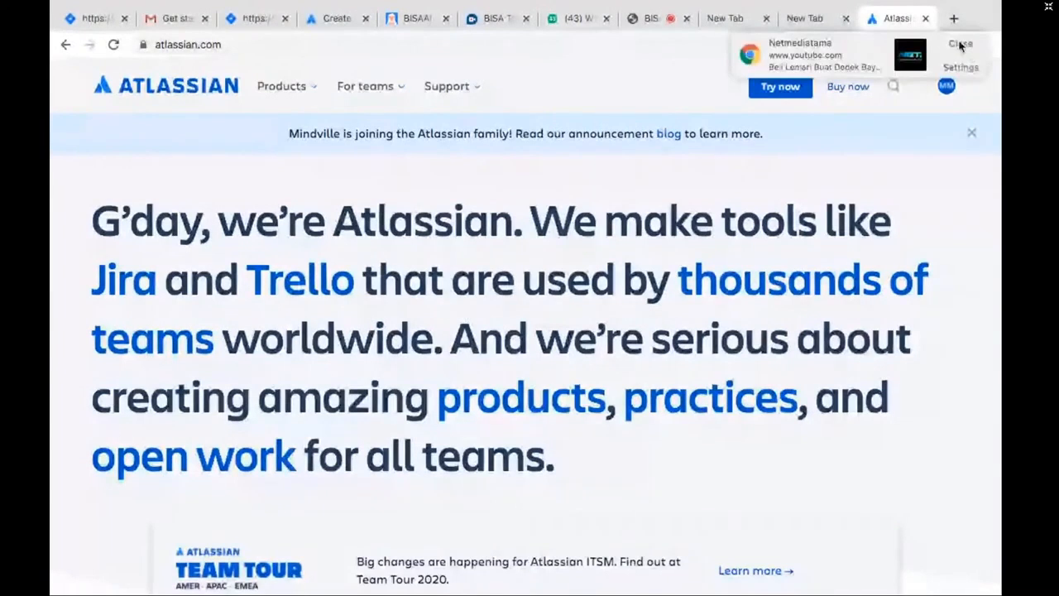
Dismiss the browser notification and open Jira Software from the Atlassian account's cloud products
{"action": "left_click", "coordinate": [961, 45]}
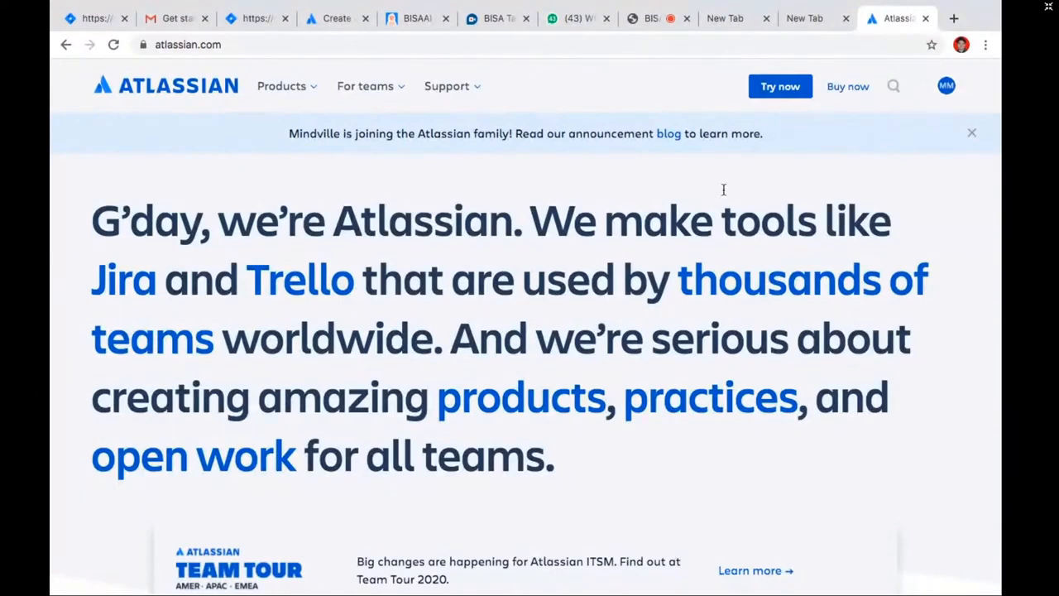
{"action": "left_click", "coordinate": [946, 85]}
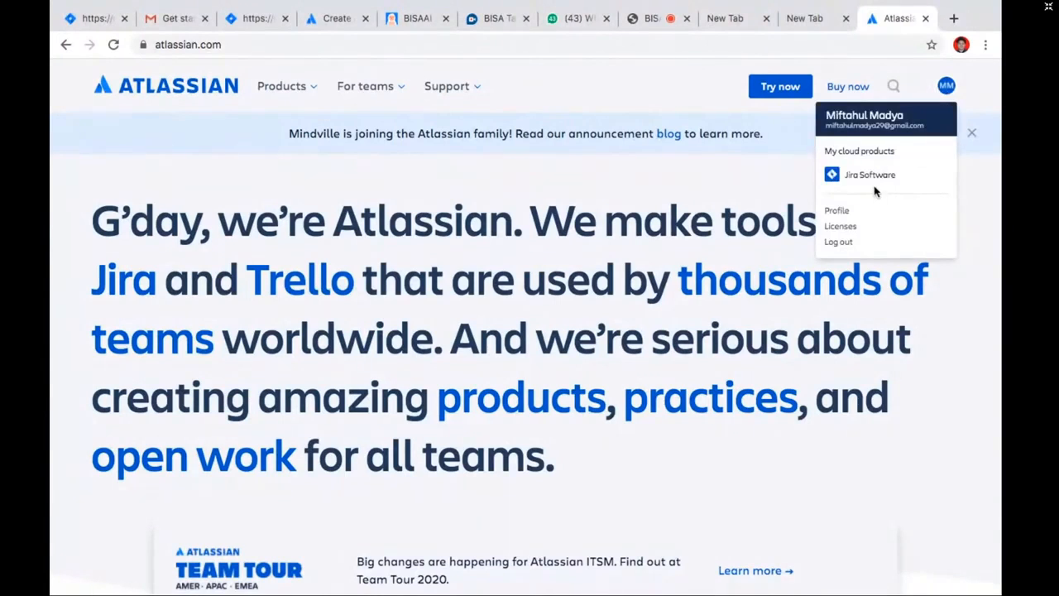
{"action": "left_click", "coordinate": [945, 86]}
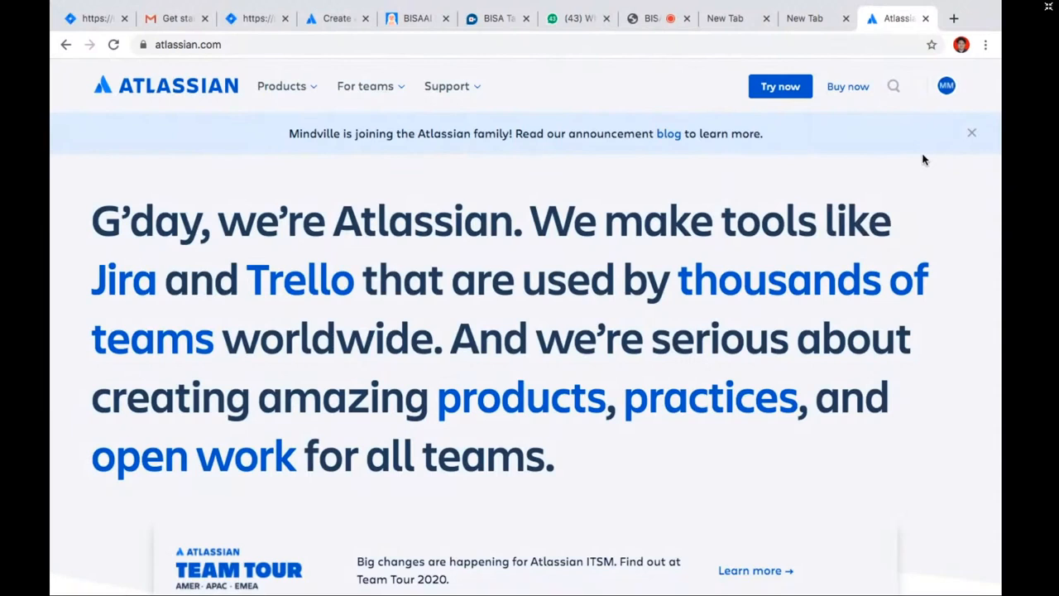
{"action": "left_click", "coordinate": [945, 86]}
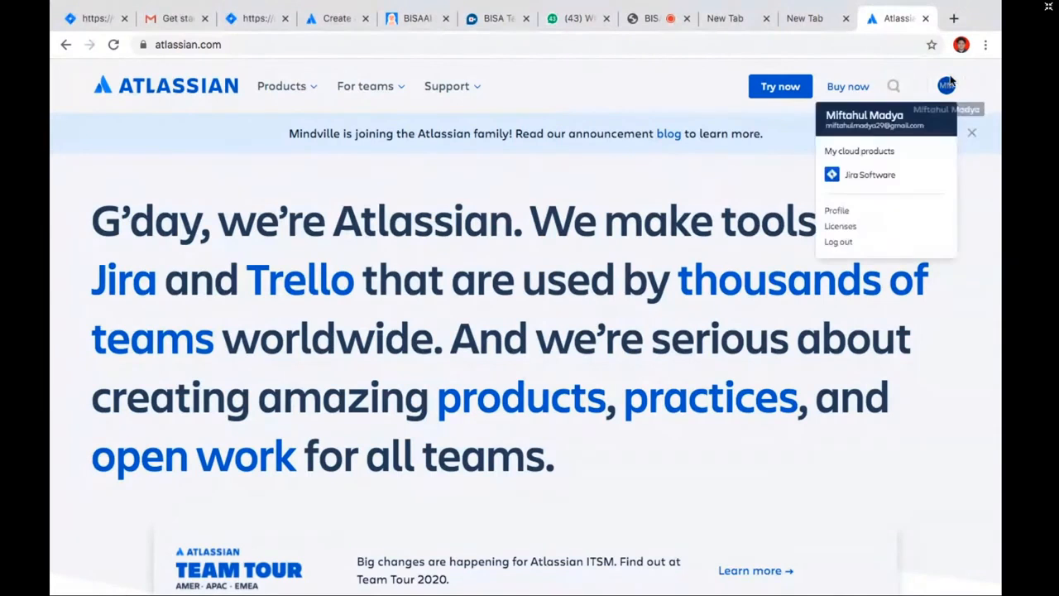
{"action": "left_click", "coordinate": [850, 176]}
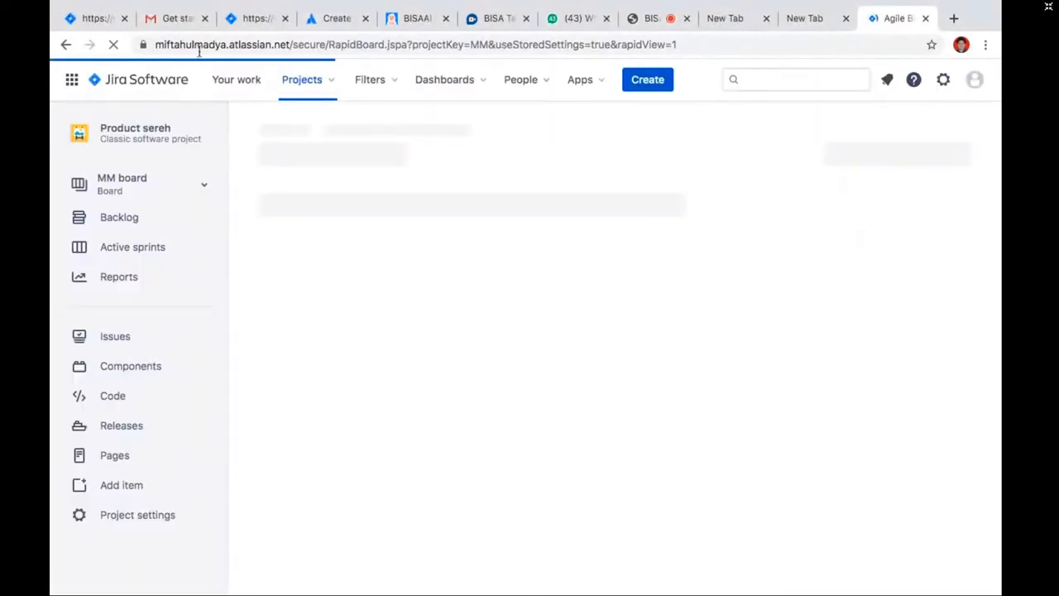
{"action": "left_click_drag", "start_coordinate": [155, 45], "coordinate": [231, 39]}
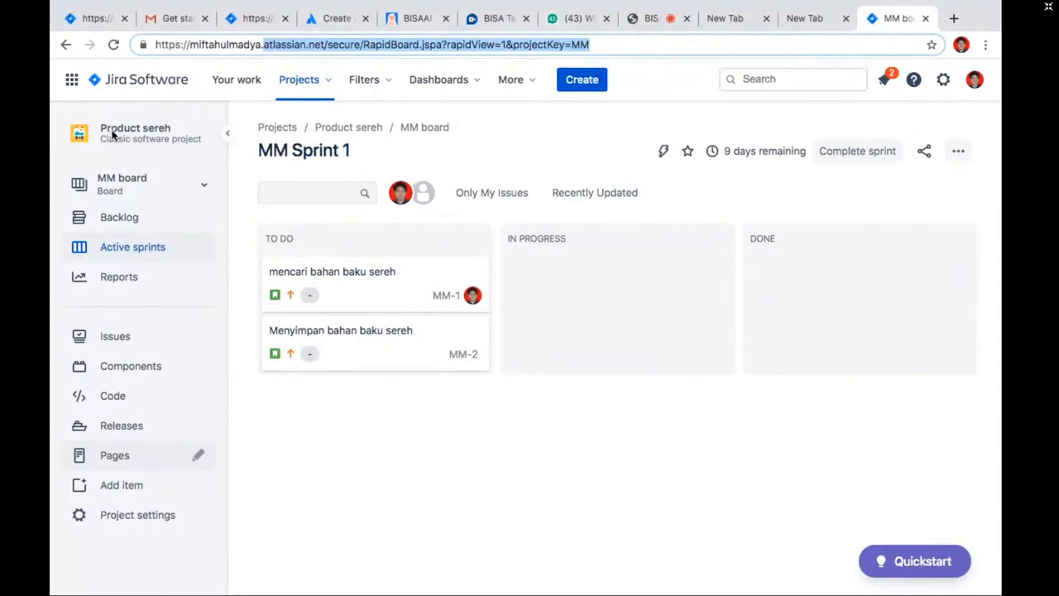
{"action": "left_click", "coordinate": [157, 200]}
{"action": "left_click", "coordinate": [152, 361]}
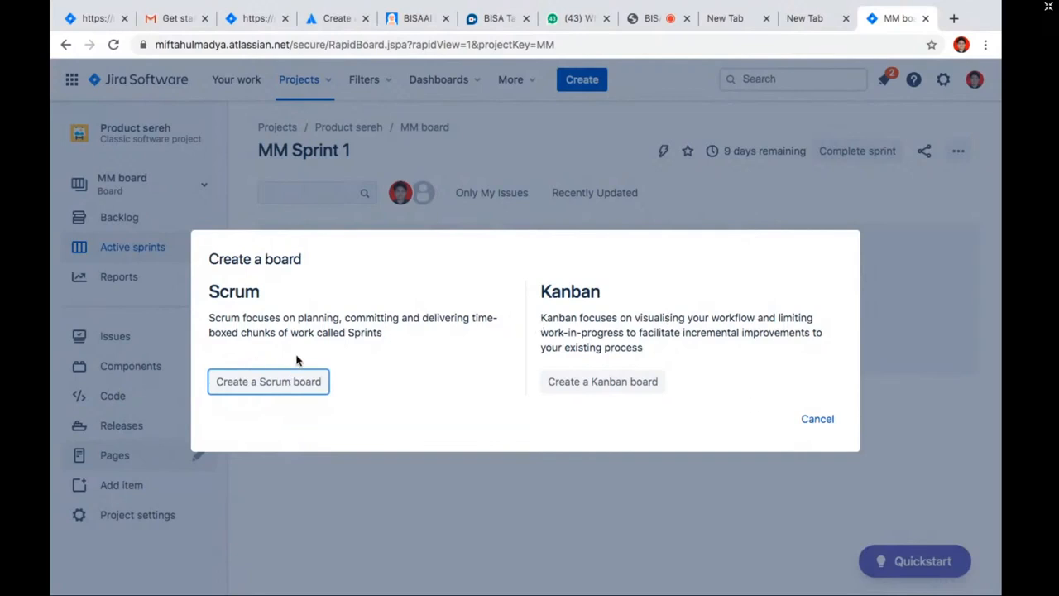
{"action": "left_click", "coordinate": [825, 421]}
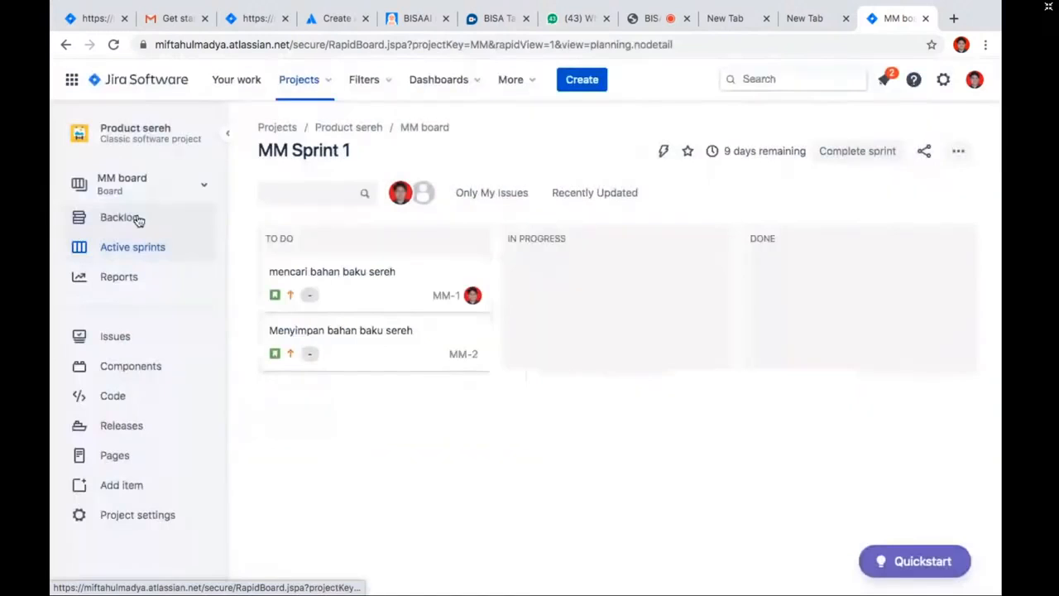
Open the Product sereh backlog and start creating a Kanban board from an existing project
{"action": "left_click", "coordinate": [134, 217]}
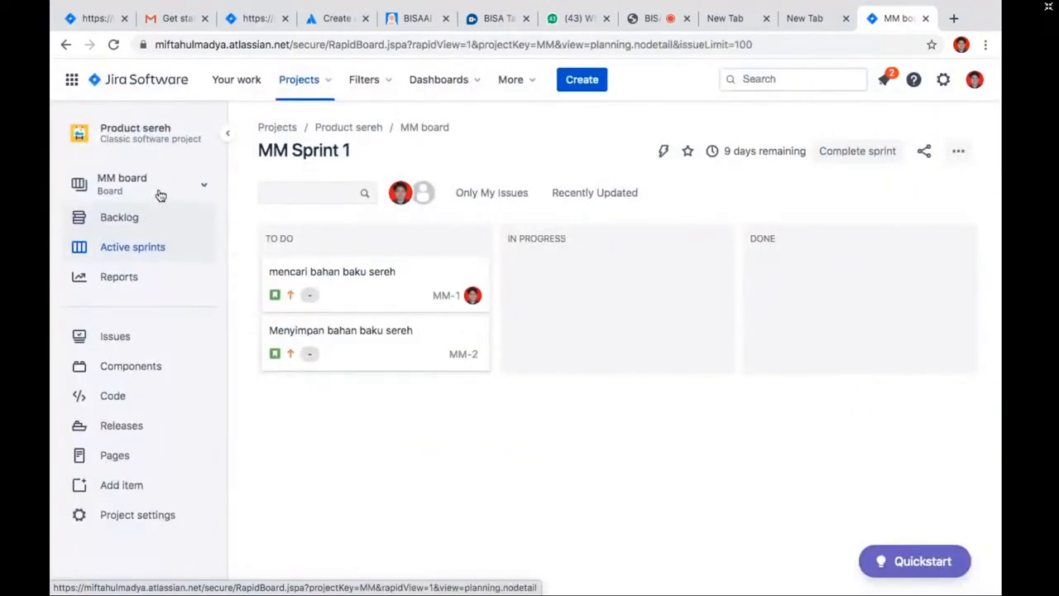
{"action": "left_click", "coordinate": [158, 193]}
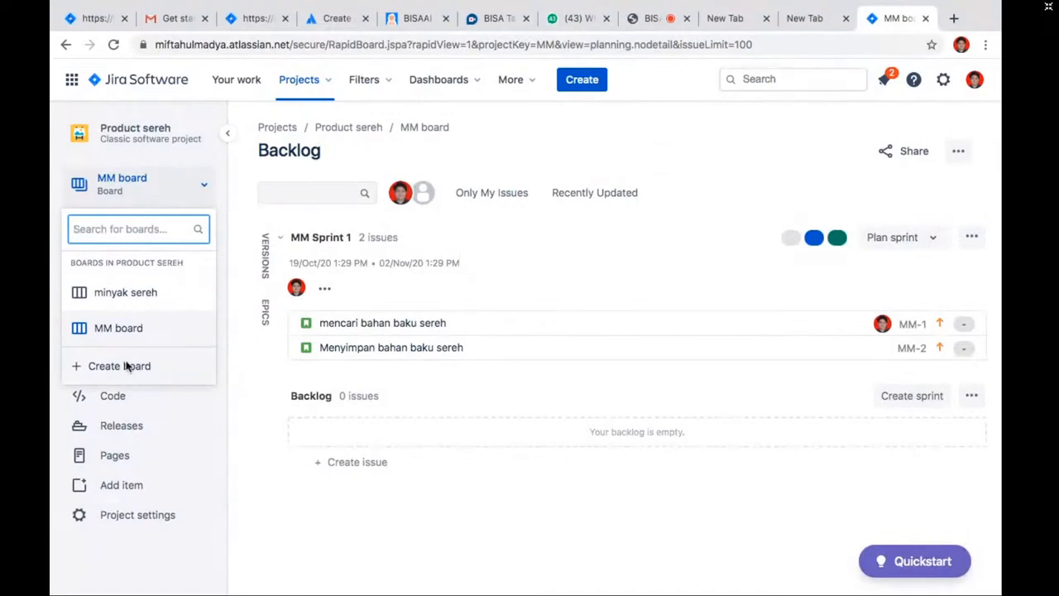
{"action": "left_click", "coordinate": [126, 366]}
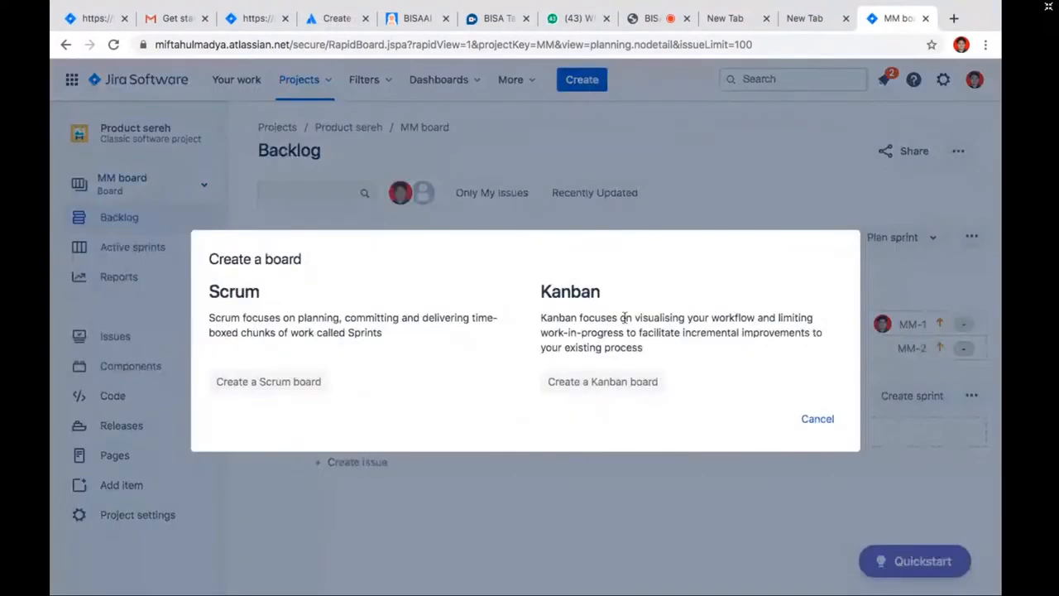
{"action": "left_click", "coordinate": [608, 381]}
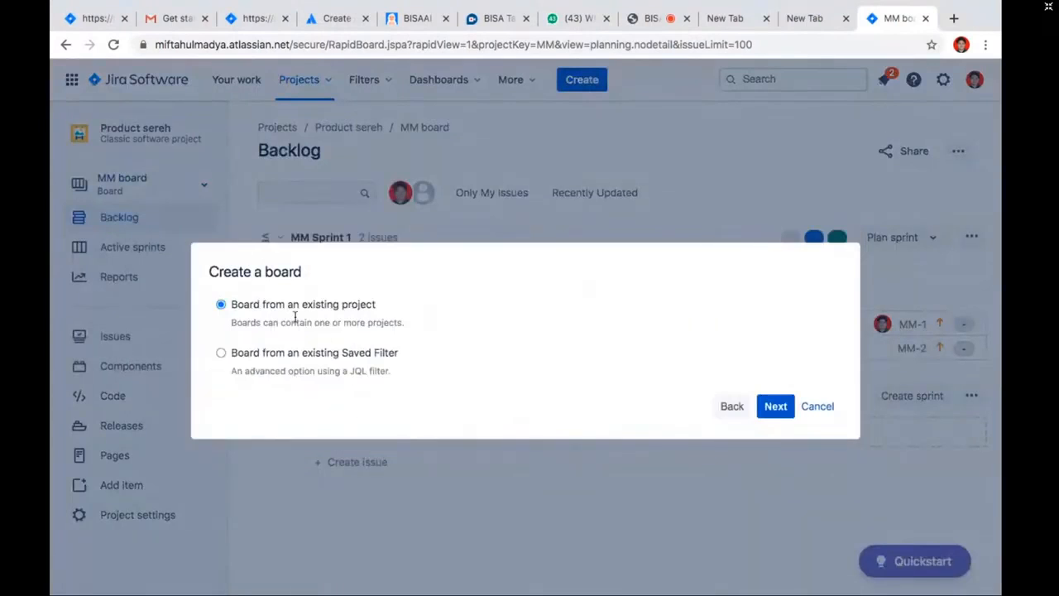
{"action": "left_click", "coordinate": [785, 406]}
Name the new Kanban board "Sampel sereh"
{"action": "left_click", "coordinate": [266, 280]}
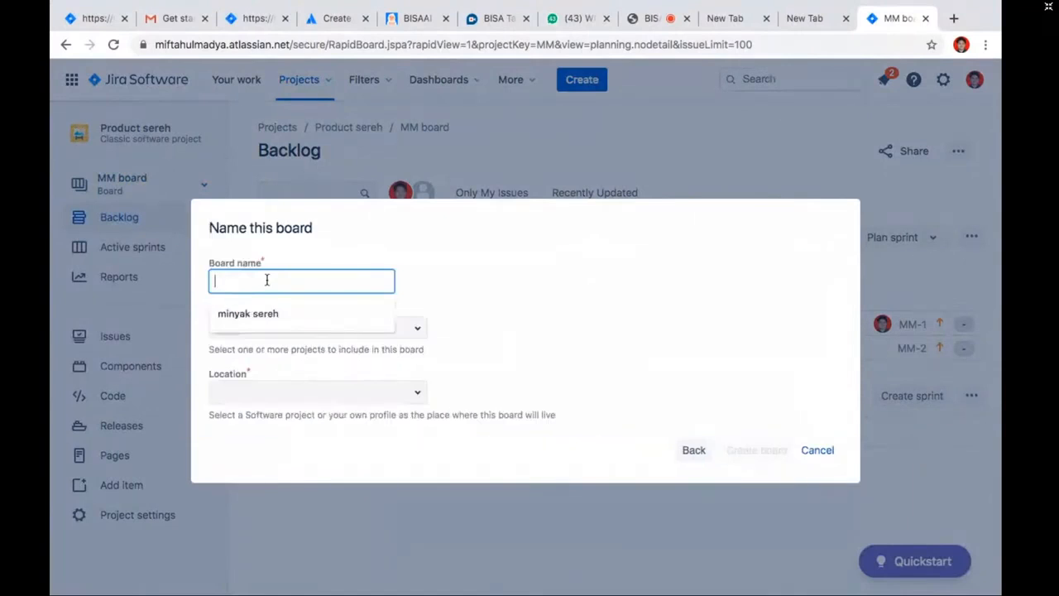
{"action": "type", "text": "mady"}
{"action": "key", "text": "BackSpace"}
{"action": "key", "text": "BackSpace"}
{"action": "key", "text": "BackSpace"}
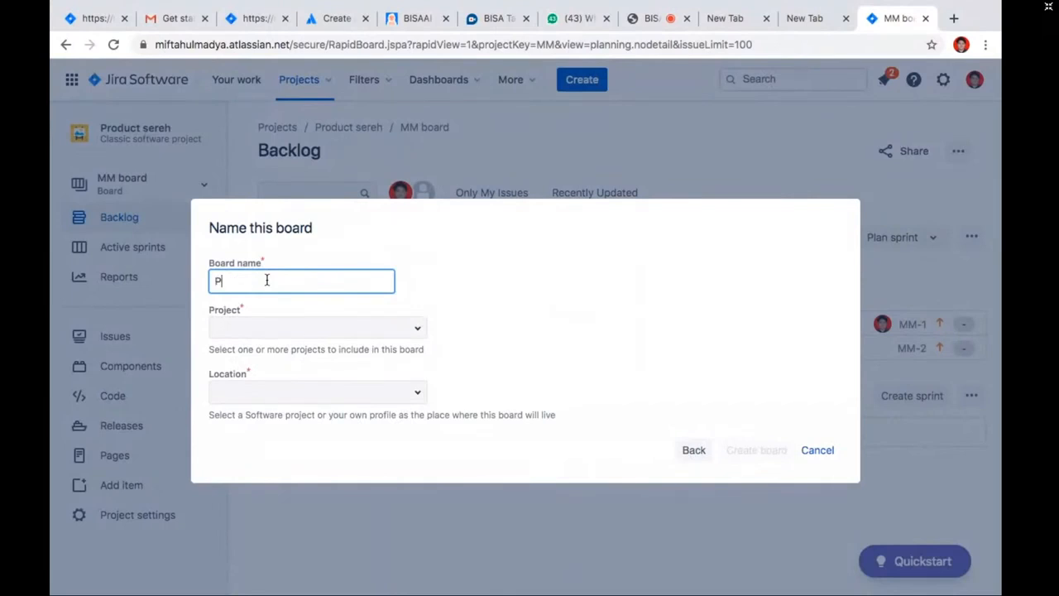
{"action": "key", "text": "BackSpace"}
{"action": "type", "text": "Sampel sereh"}
Include the Product sereh (MM) project in the board, with the same project as its location, and create the board
{"action": "left_click", "coordinate": [313, 329]}
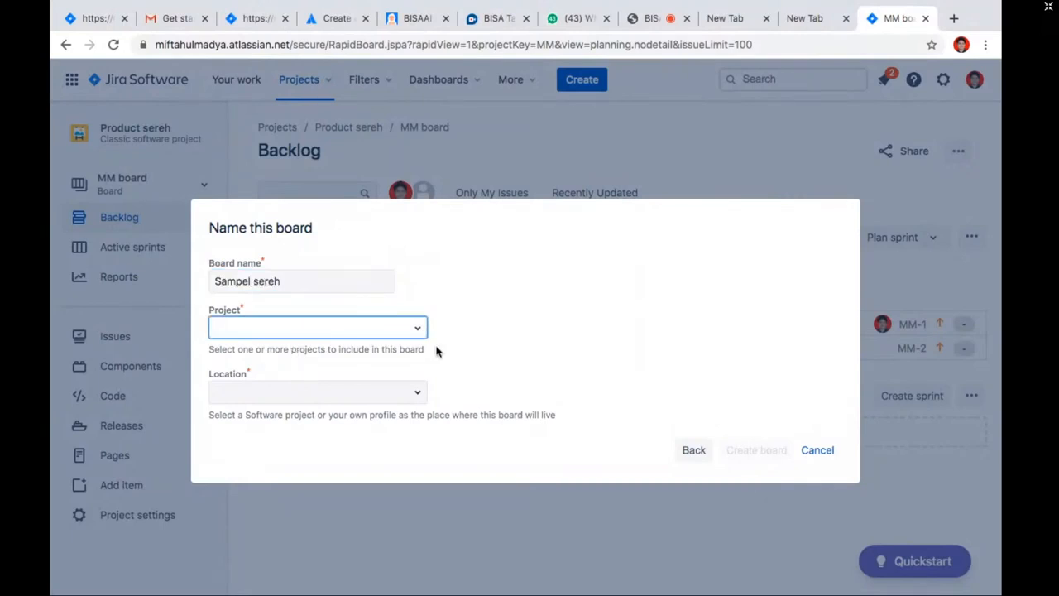
{"action": "left_click", "coordinate": [417, 329]}
{"action": "left_click", "coordinate": [417, 328]}
{"action": "left_click", "coordinate": [422, 331]}
{"action": "left_click", "coordinate": [313, 392]}
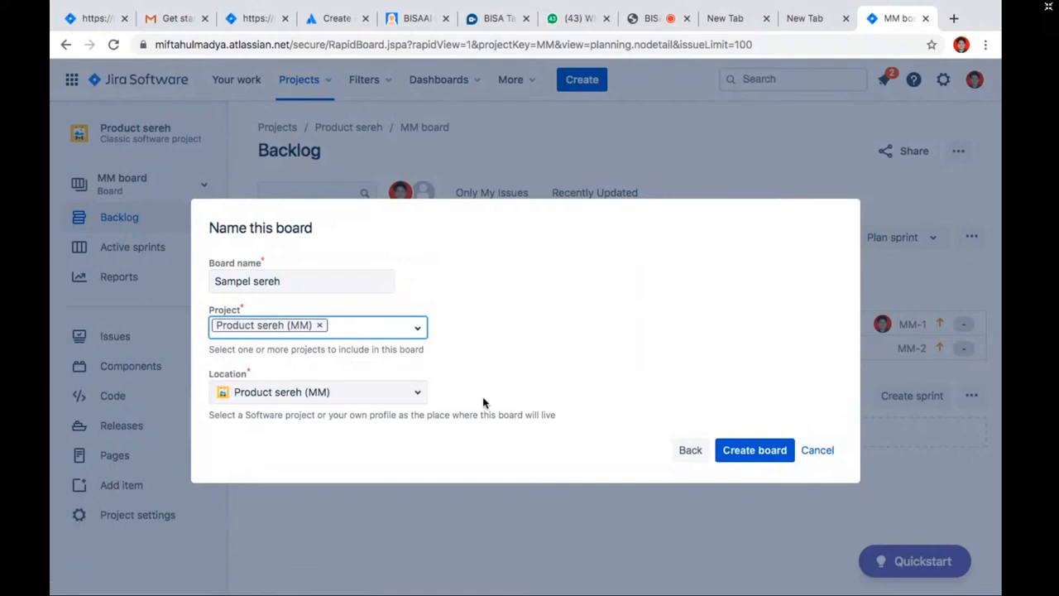
{"action": "left_click", "coordinate": [749, 455]}
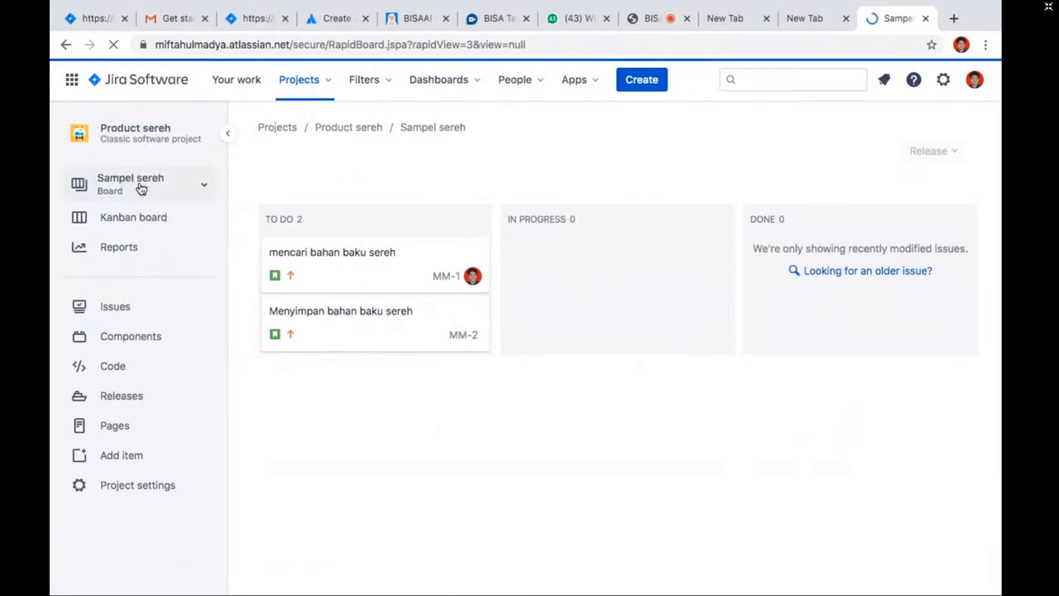
Review the project's list of boards and compare the minyak sereh backlog with the MM board's active sprint
{"action": "left_click", "coordinate": [141, 189]}
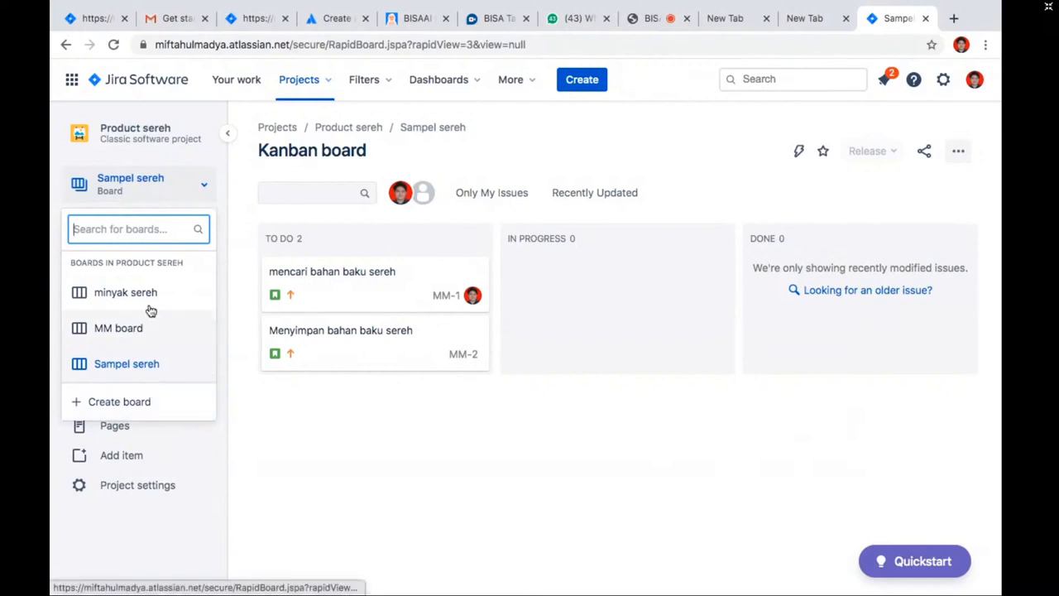
{"action": "left_click", "coordinate": [247, 189]}
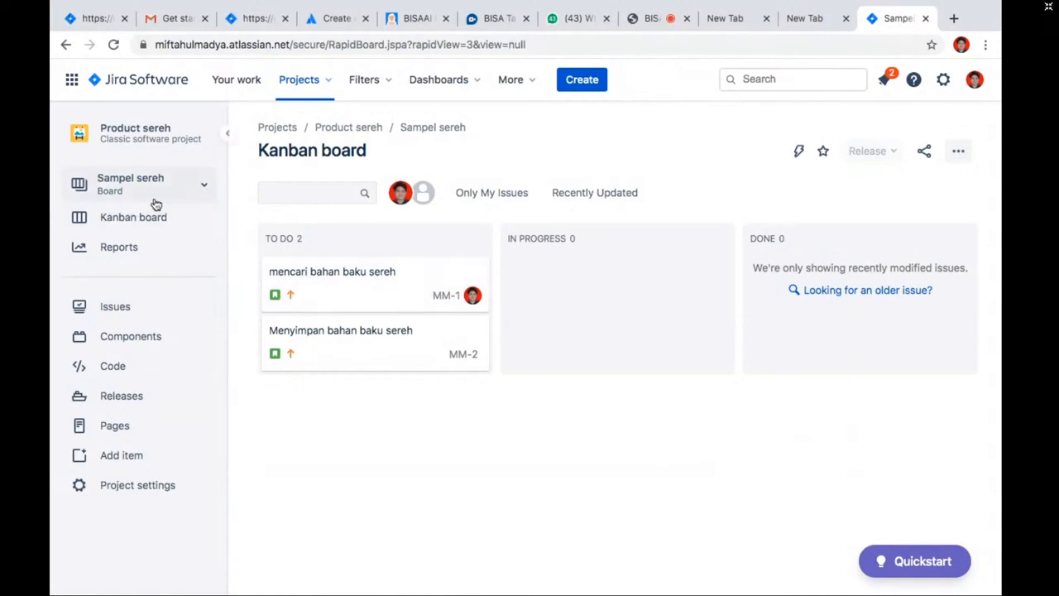
{"action": "left_click", "coordinate": [95, 23]}
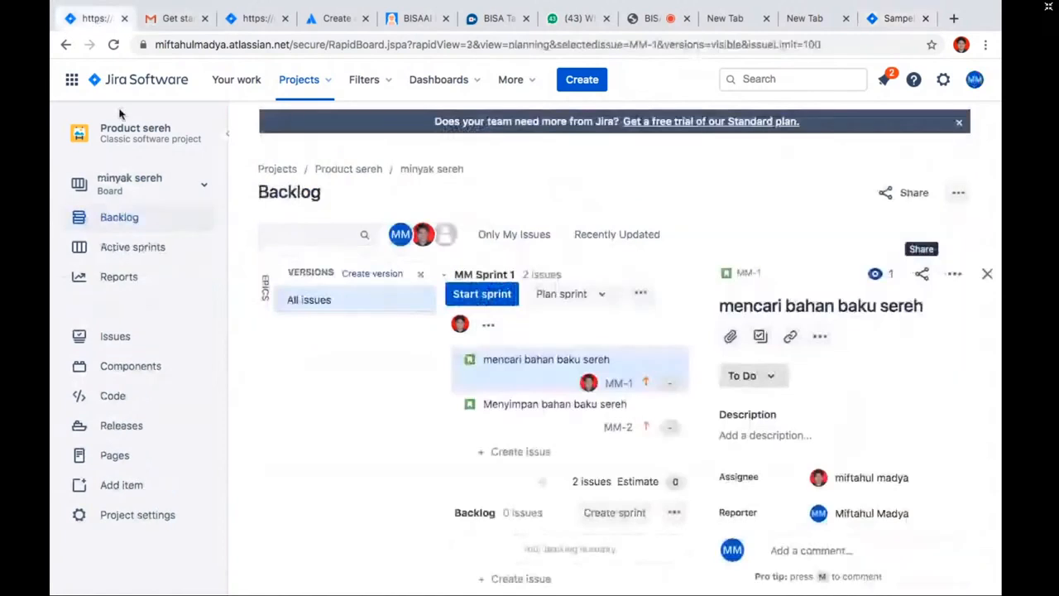
{"action": "left_click", "coordinate": [255, 17]}
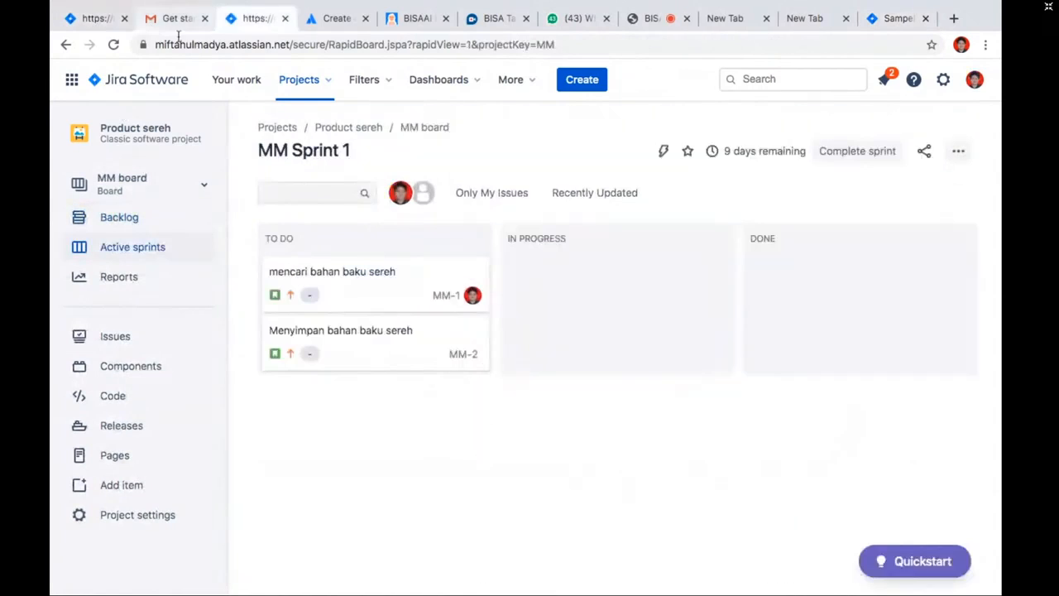
{"action": "left_click", "coordinate": [88, 26]}
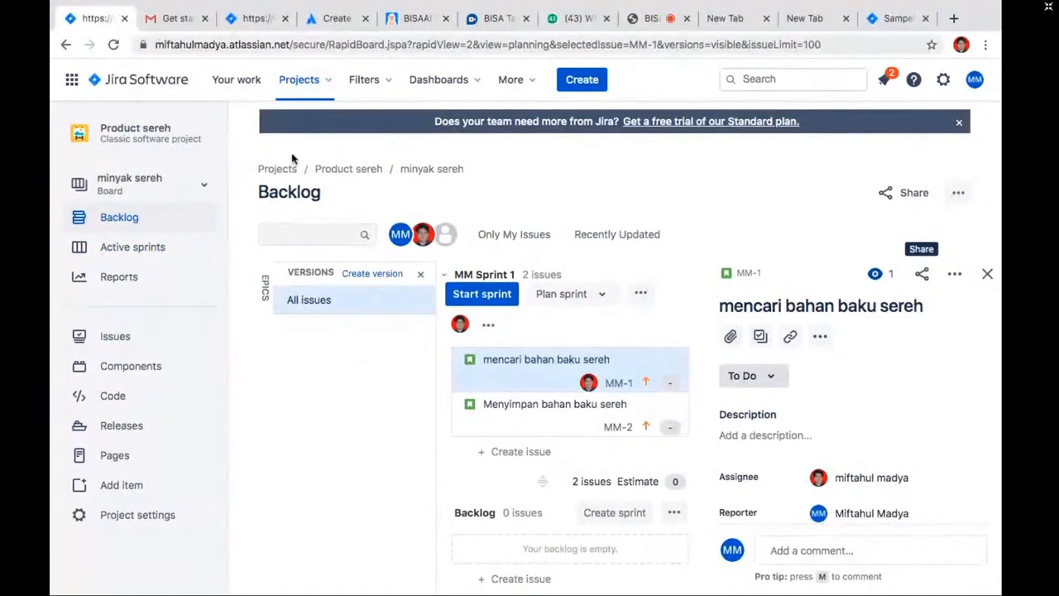
{"action": "mouse_move", "coordinate": [513, 588]}
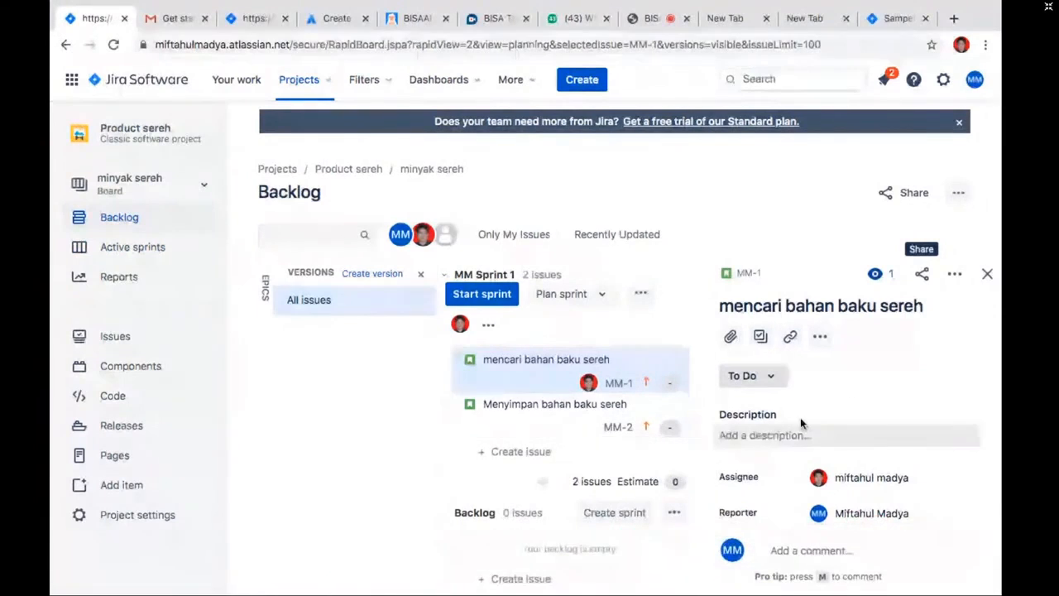
{"action": "left_click", "coordinate": [268, 19]}
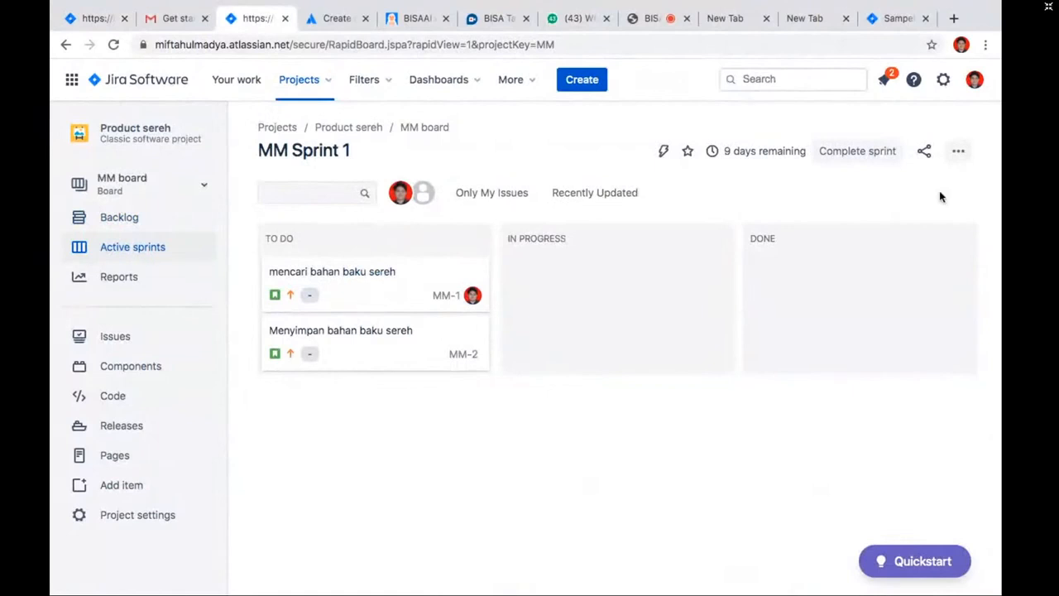
Return to the minyak sereh backlog, show all issues across versions and dismiss the Standard plan trial banner
{"action": "left_click", "coordinate": [89, 20]}
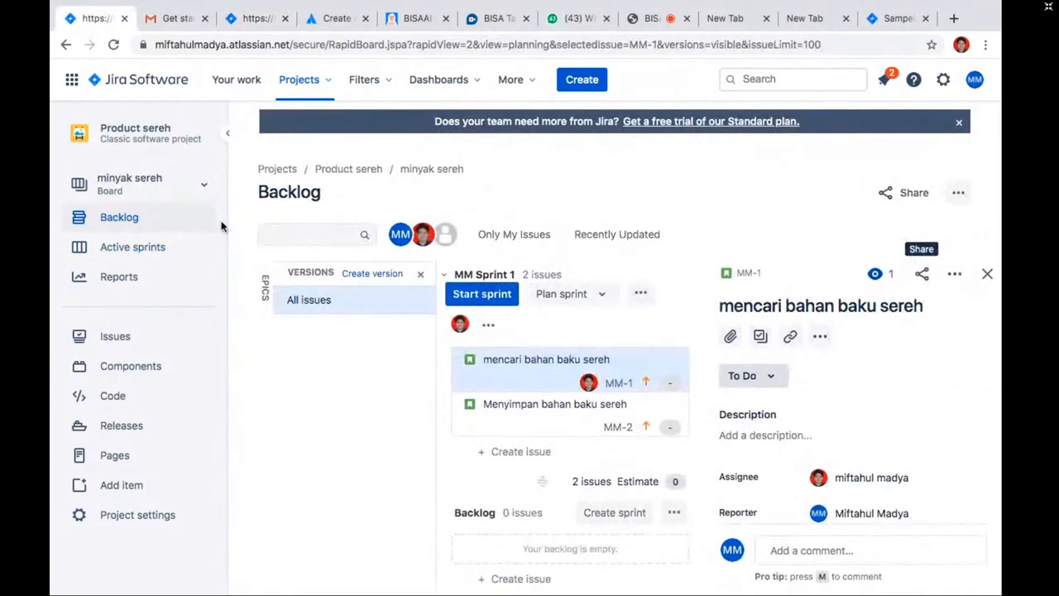
{"action": "left_click", "coordinate": [150, 215]}
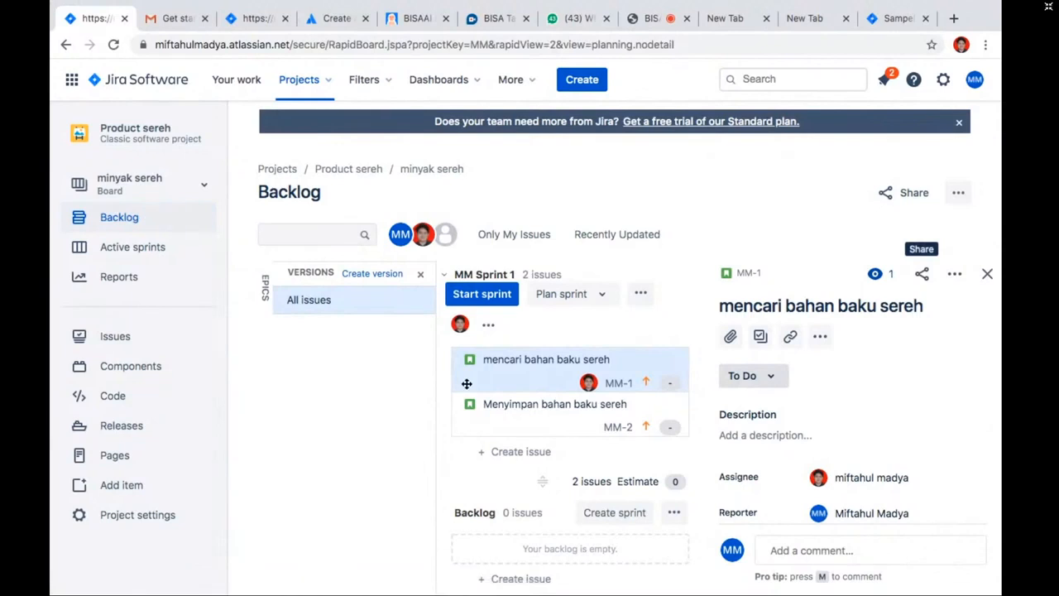
{"action": "scroll", "coordinate": [505, 398], "scroll_direction": "down", "scroll_amount": 1}
{"action": "left_click", "coordinate": [383, 306]}
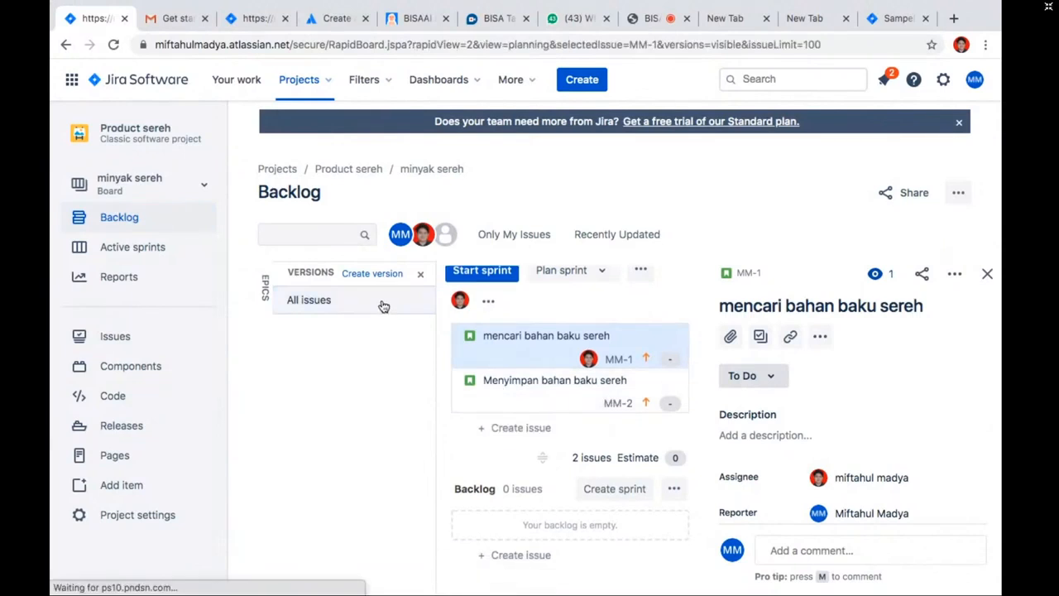
{"action": "left_click", "coordinate": [958, 122]}
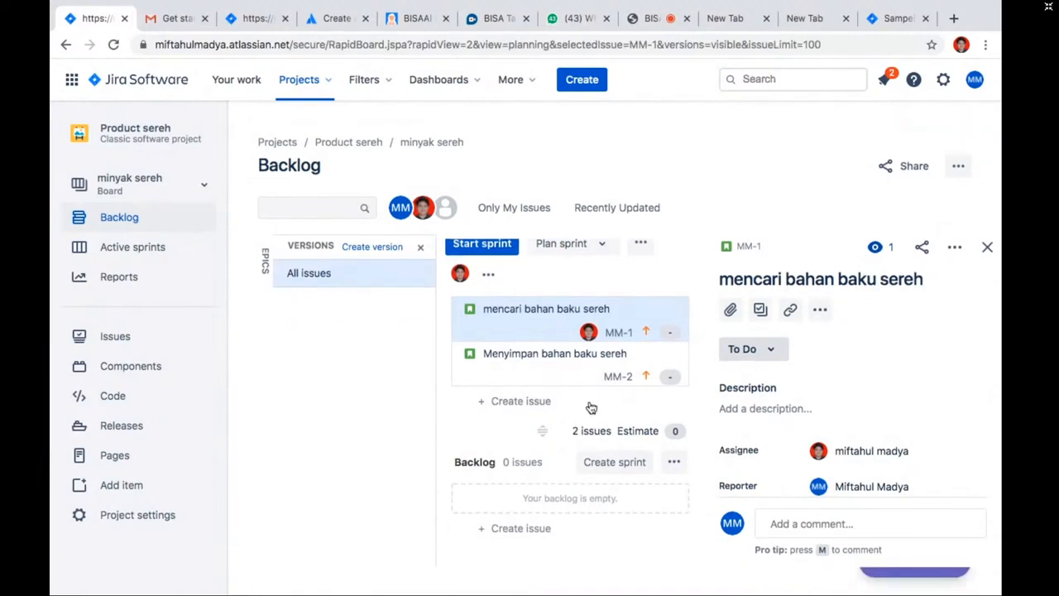
Enter a new story titled "distribusi bahan baku sereh" under MM Sprint 1
{"action": "left_click", "coordinate": [510, 412]}
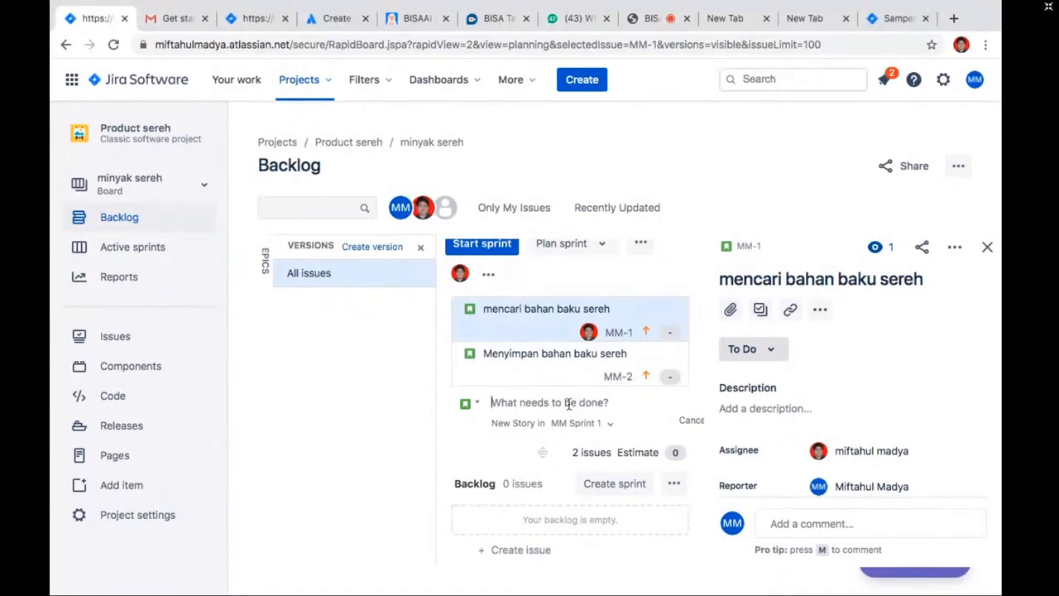
{"action": "type", "text": "distribusi bahan"}
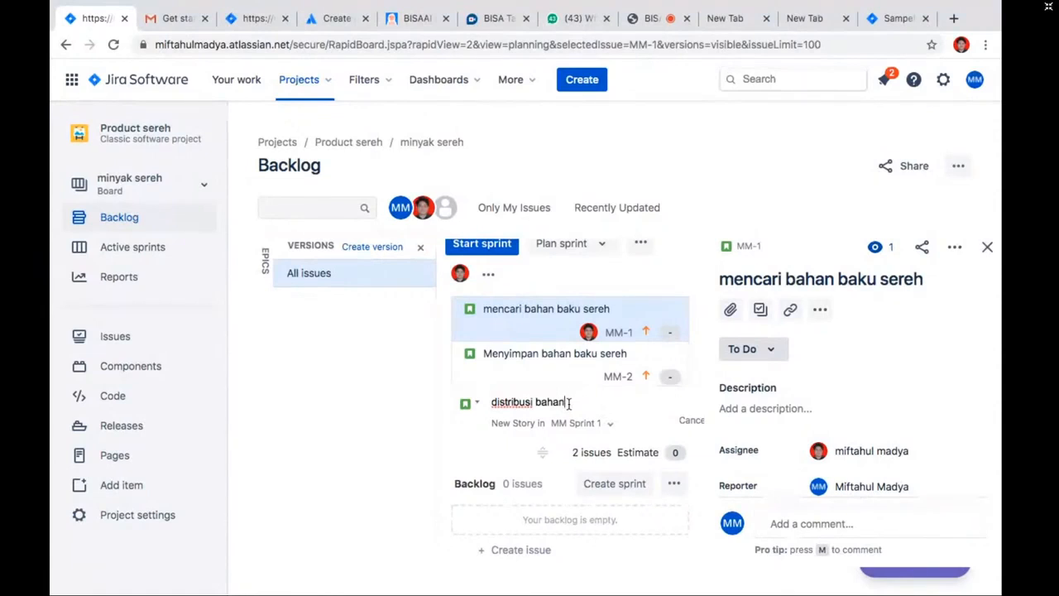
{"action": "type", "text": " baku sereh"}
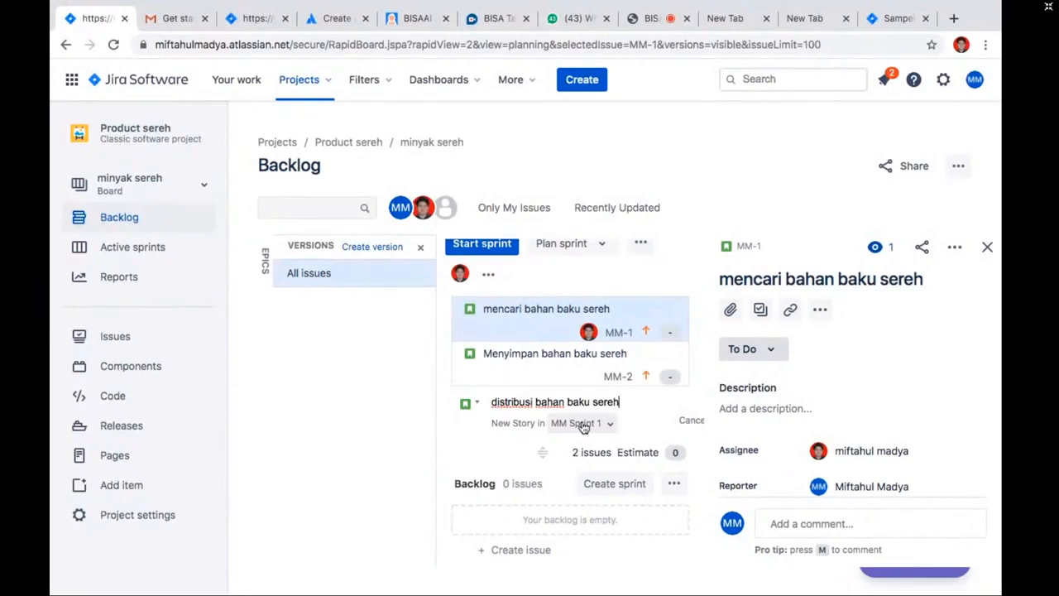
Examine the status options of the issue "mencari bahan baku sereh" and view its workflow diagram
{"action": "scroll", "coordinate": [768, 476], "scroll_direction": "down", "scroll_amount": 3}
{"action": "scroll", "coordinate": [768, 475], "scroll_direction": "up", "scroll_amount": 3}
{"action": "scroll", "coordinate": [768, 475], "scroll_direction": "down", "scroll_amount": 1}
{"action": "left_click", "coordinate": [767, 340]}
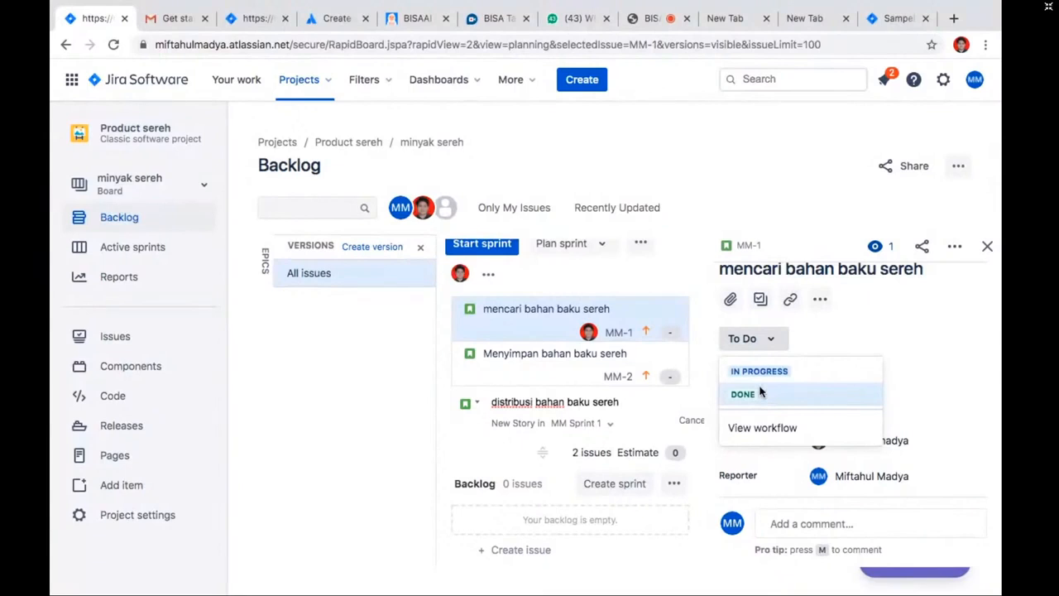
{"action": "left_click", "coordinate": [794, 428]}
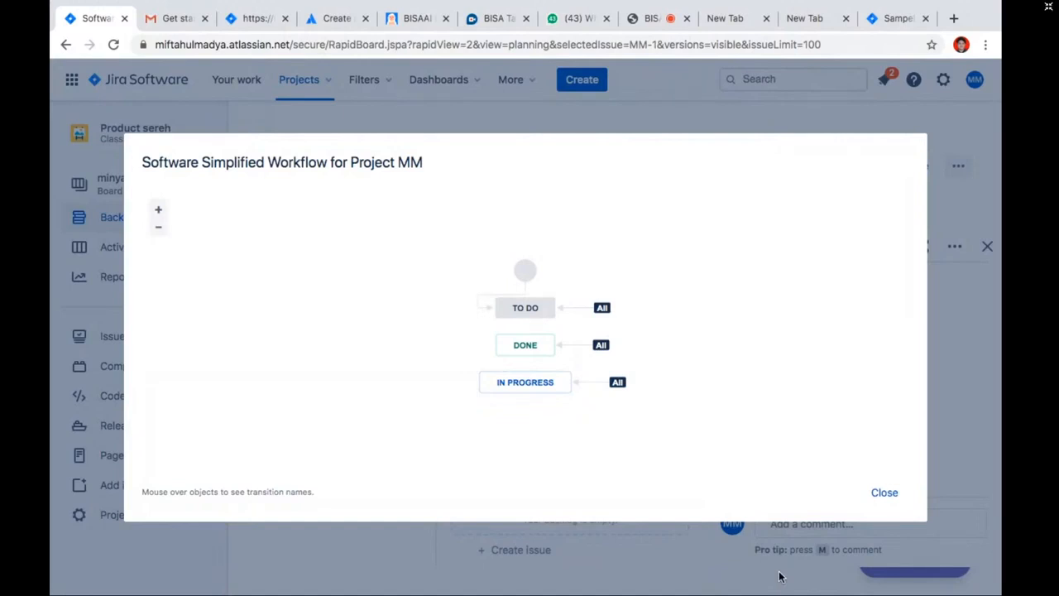
{"action": "left_click", "coordinate": [896, 493]}
Write the description "mencari daun kering berwarna hijau cerah di daerah bandung barat." for the issue "mencari bahan baku sereh"
{"action": "scroll", "coordinate": [770, 338], "scroll_direction": "down", "scroll_amount": 2}
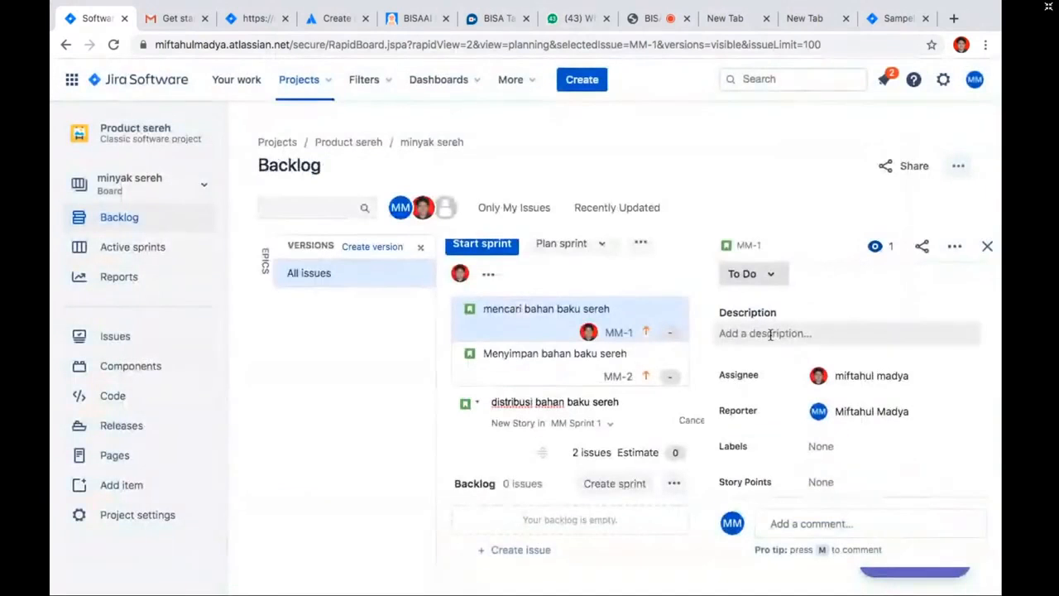
{"action": "left_click", "coordinate": [770, 335]}
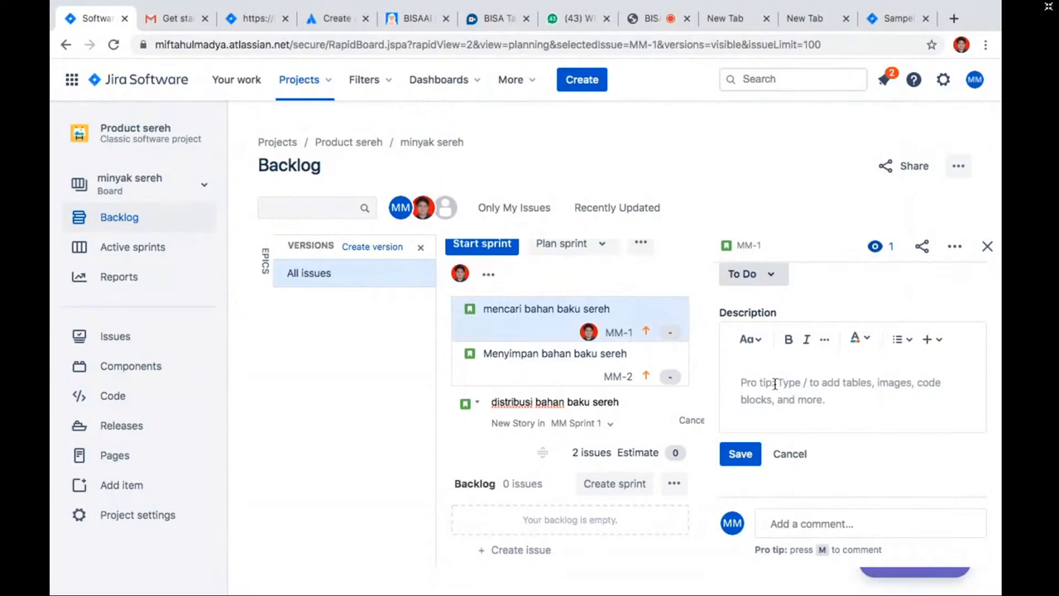
{"action": "type", "text": "mencari"}
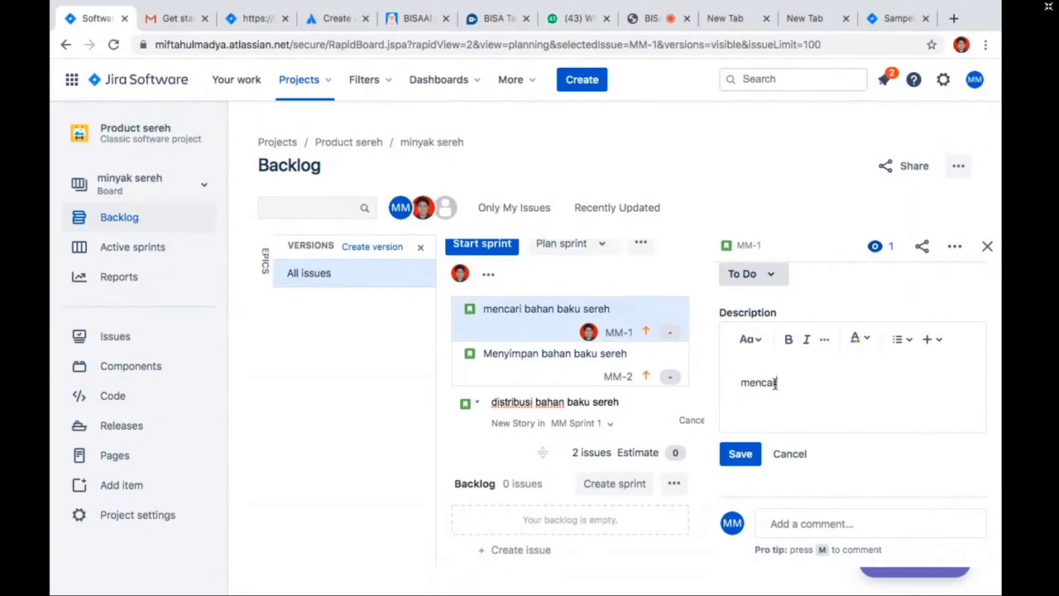
{"action": "type", "text": " daun kering "}
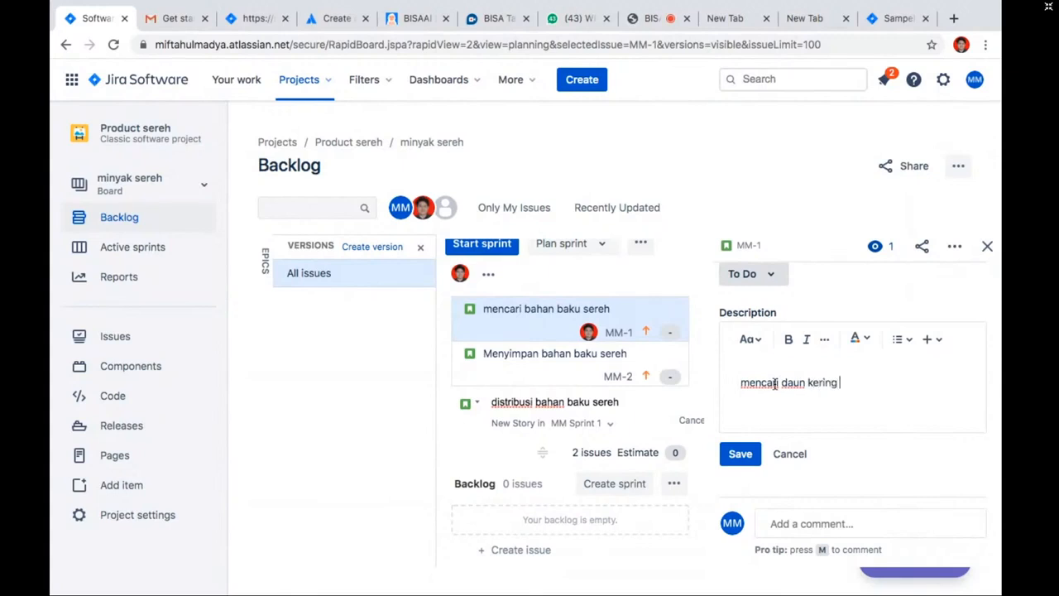
{"action": "type", "text": "berwarna hijau vce"}
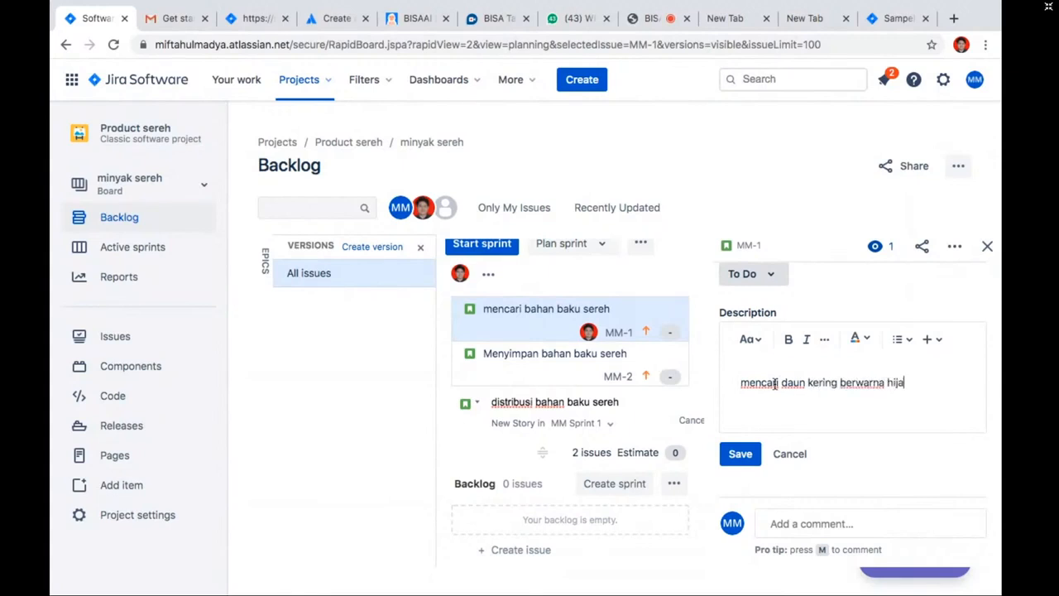
{"action": "key", "text": "BackSpace"}
{"action": "key", "text": "BackSpace"}
{"action": "key", "text": "BackSpace"}
{"action": "type", "text": "cerah di daerah bandun"}
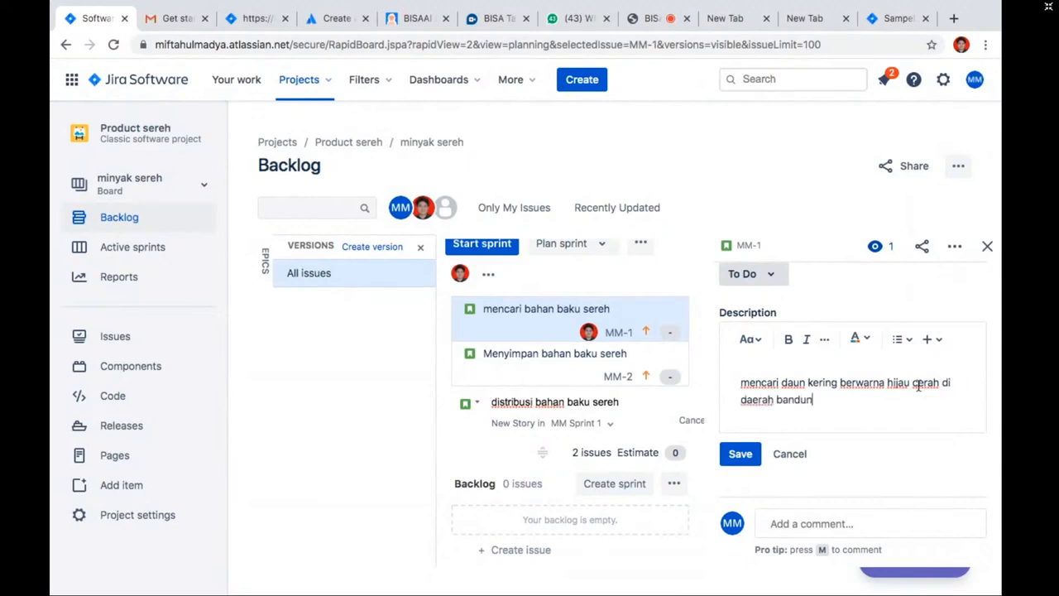
{"action": "type", "text": "g barat."}
Examine the description editor's options for text formatting, text colour, lists and inserted elements
{"action": "left_click", "coordinate": [825, 340]}
{"action": "left_click", "coordinate": [825, 340]}
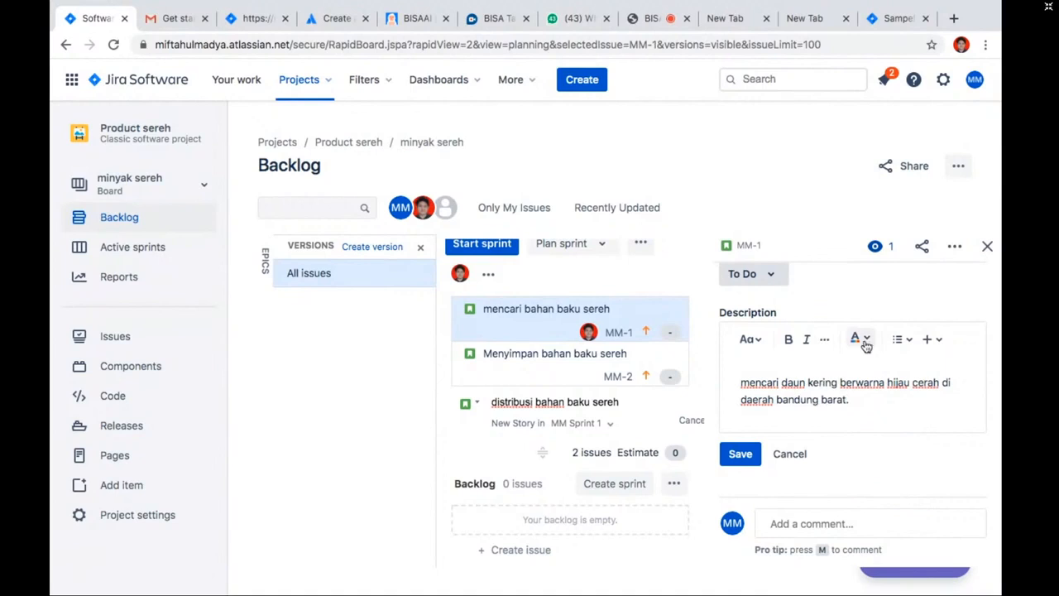
{"action": "left_click", "coordinate": [857, 340]}
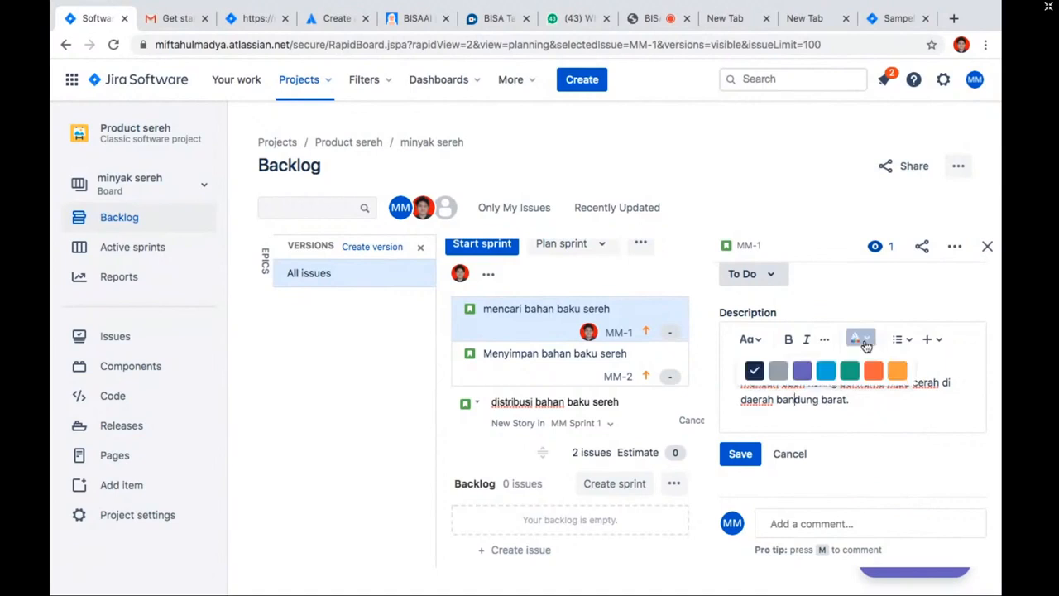
{"action": "left_click", "coordinate": [837, 399]}
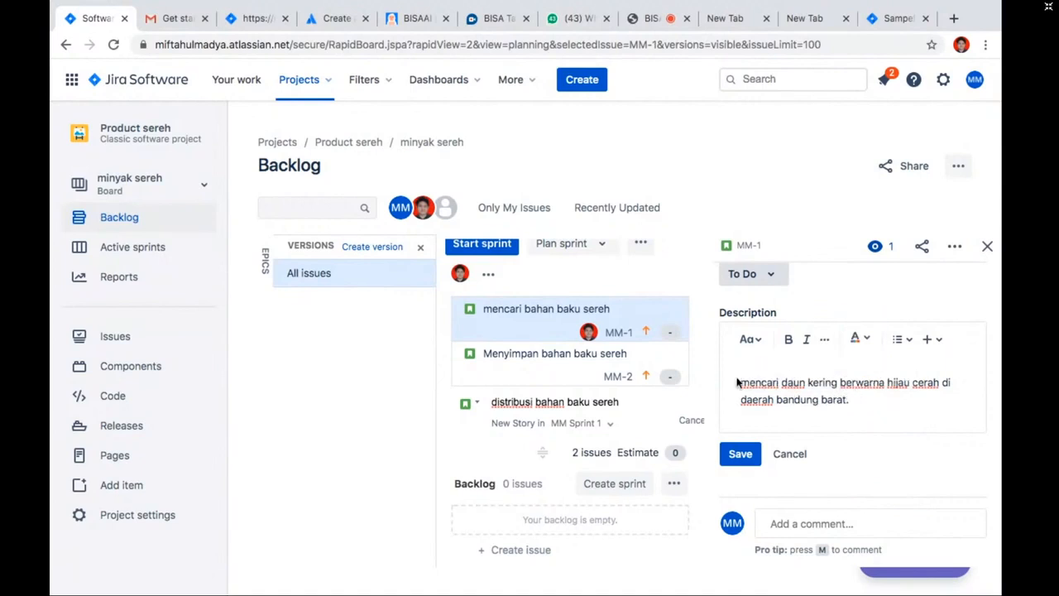
{"action": "left_click", "coordinate": [901, 340]}
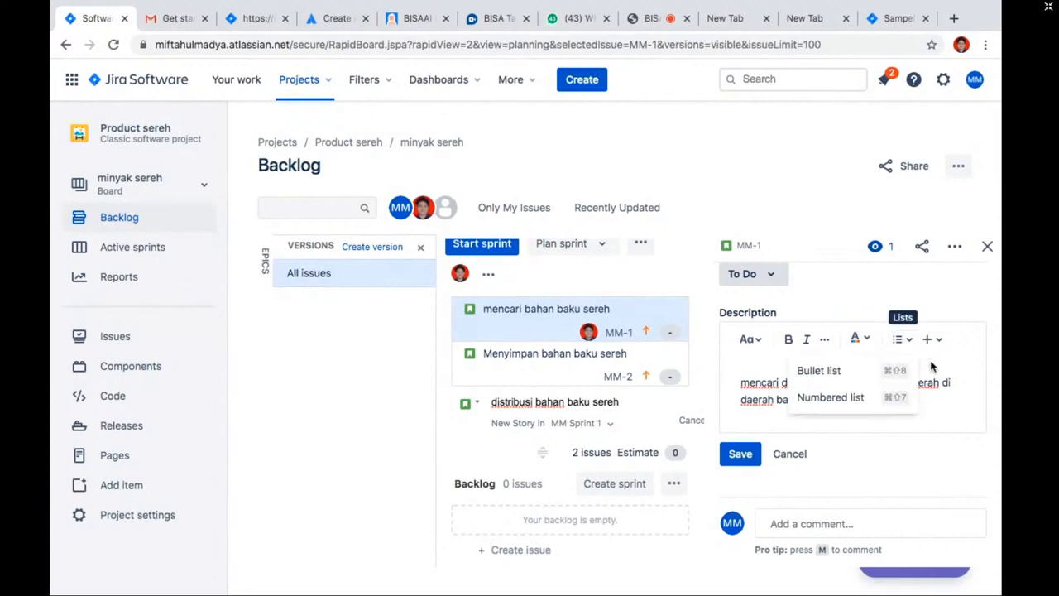
{"action": "left_click", "coordinate": [932, 339]}
{"action": "left_click", "coordinate": [933, 340]}
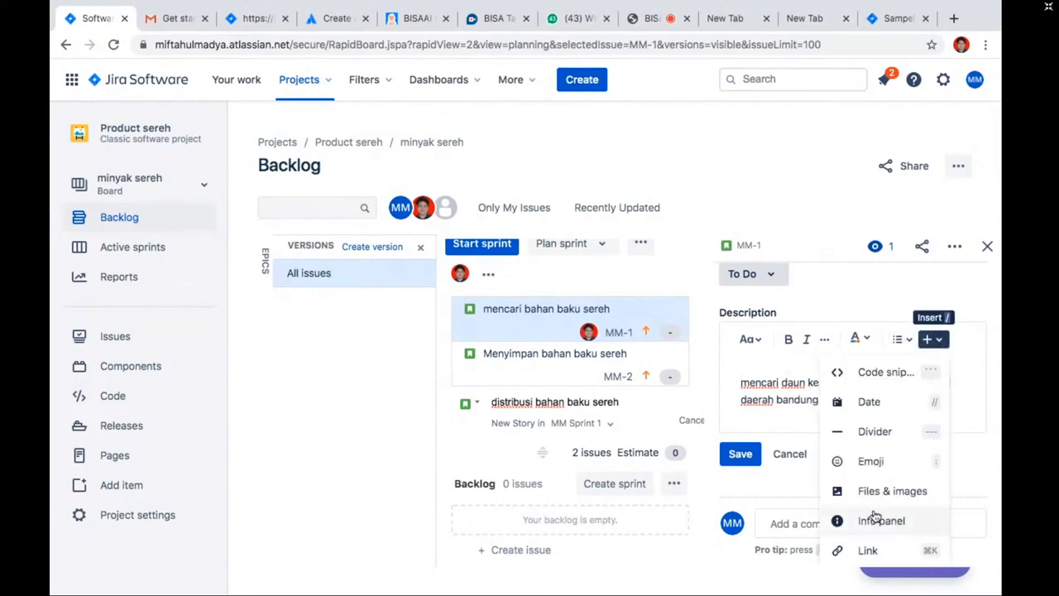
{"action": "scroll", "coordinate": [876, 516], "scroll_direction": "down", "scroll_amount": 3}
{"action": "scroll", "coordinate": [875, 516], "scroll_direction": "up", "scroll_amount": 4}
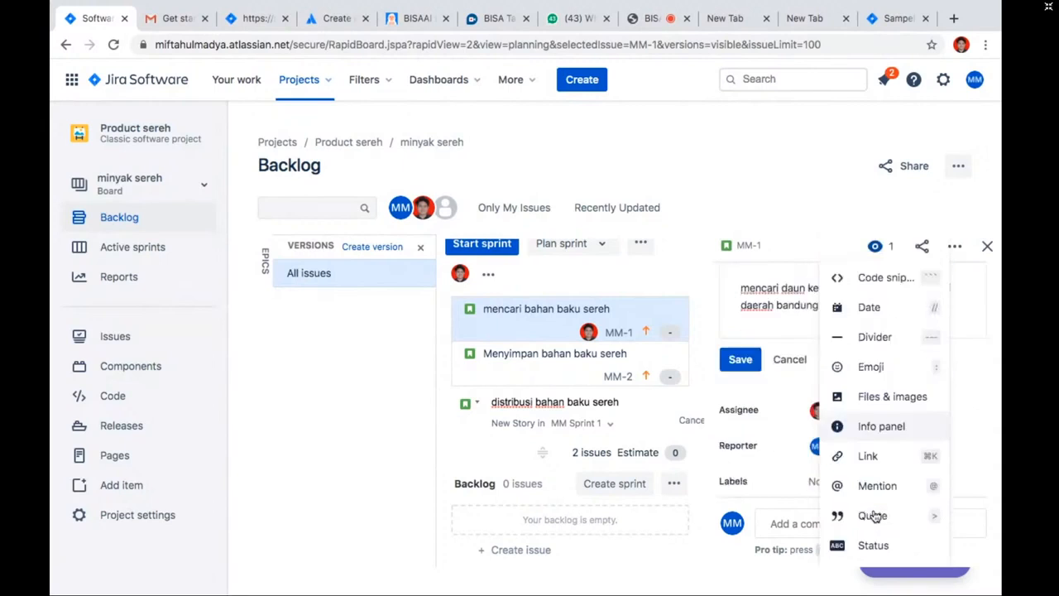
{"action": "left_click", "coordinate": [789, 279]}
{"action": "left_click", "coordinate": [826, 282]}
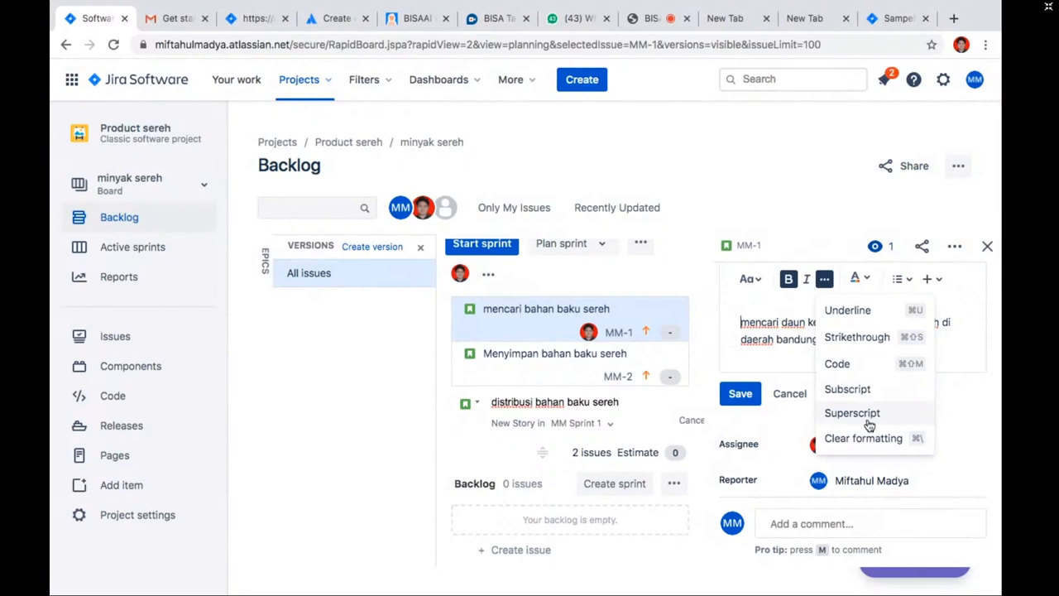
{"action": "left_click", "coordinate": [792, 349]}
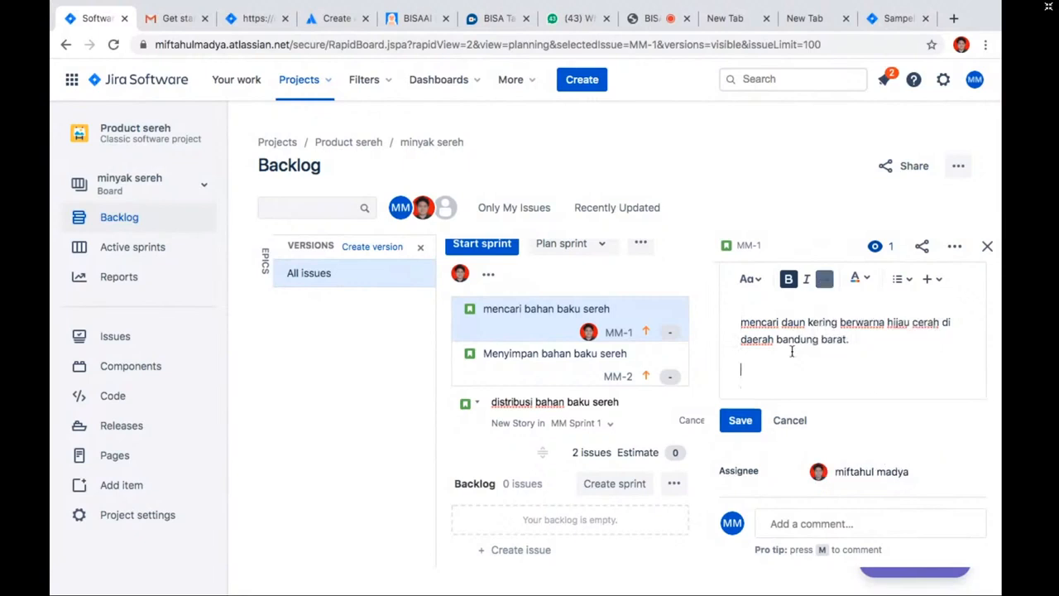
Save the issue description and reload the backlog page, discarding other unsaved changes
{"action": "left_click", "coordinate": [741, 420]}
{"action": "key", "text": "super+r"}
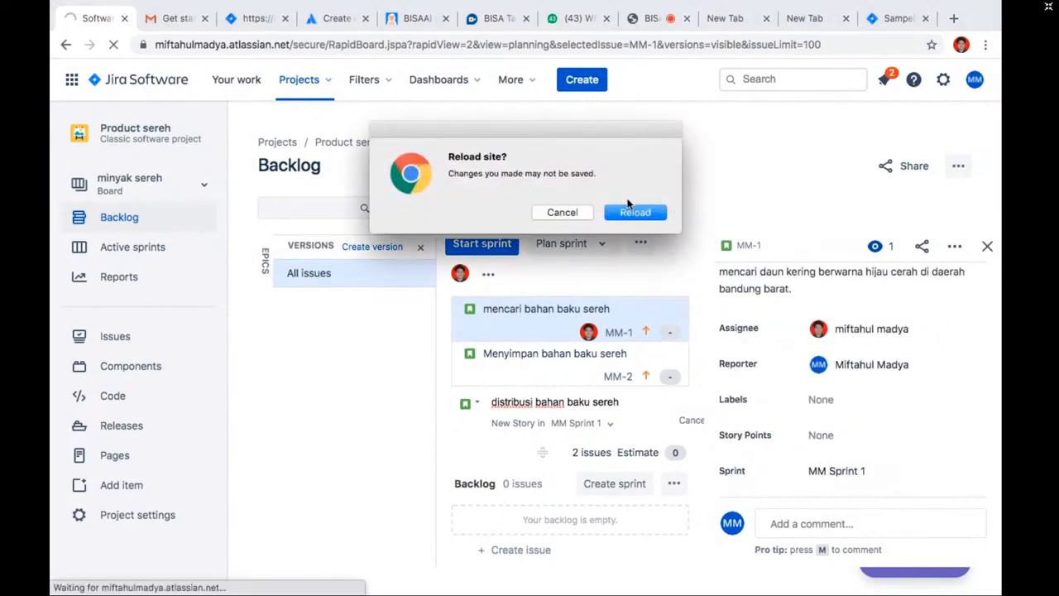
{"action": "left_click", "coordinate": [628, 214]}
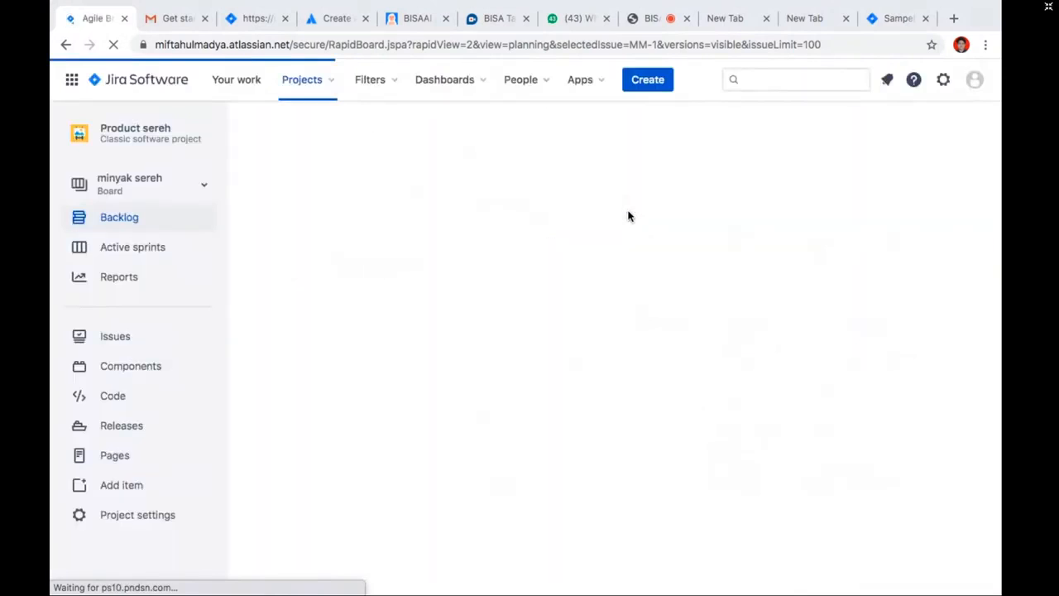
Check the participant list in the video conference, return to the Jira backlog and dismiss the notice about long lists of fields
{"action": "left_click", "coordinate": [666, 18]}
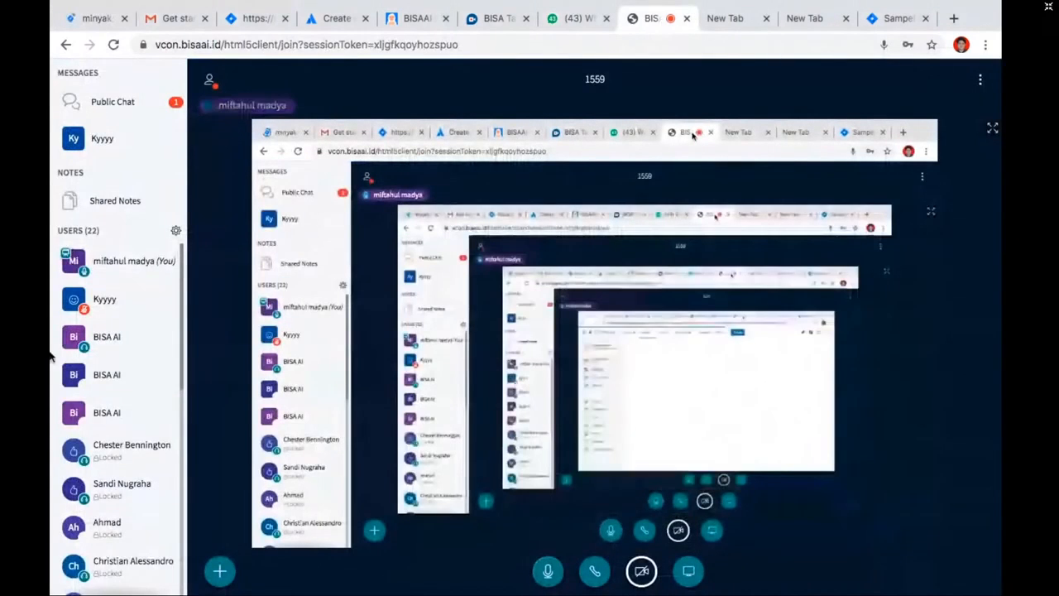
{"action": "scroll", "coordinate": [54, 346], "scroll_direction": "down", "scroll_amount": 6}
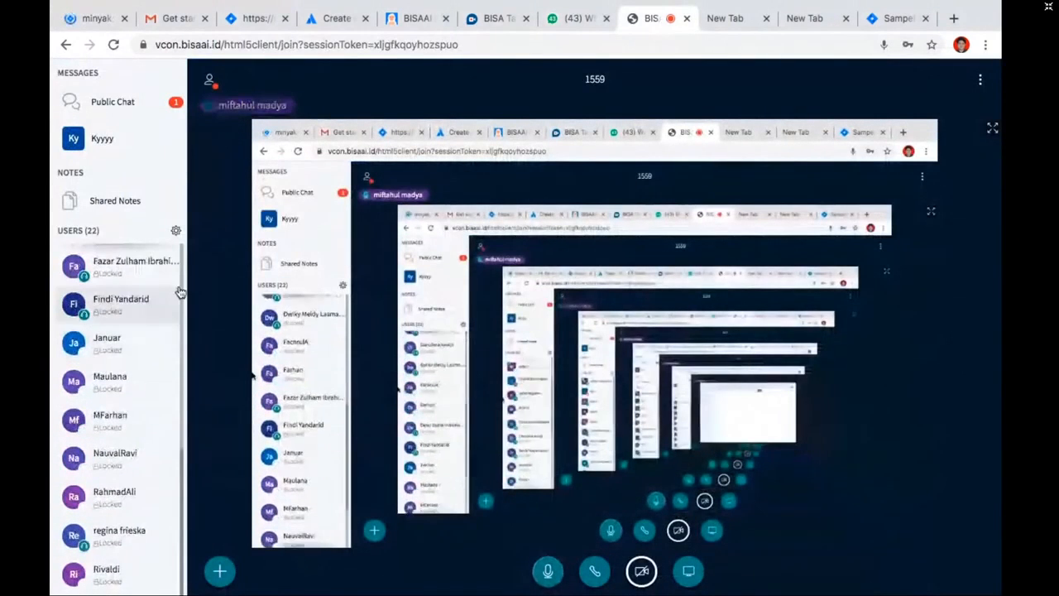
{"action": "left_click", "coordinate": [87, 18]}
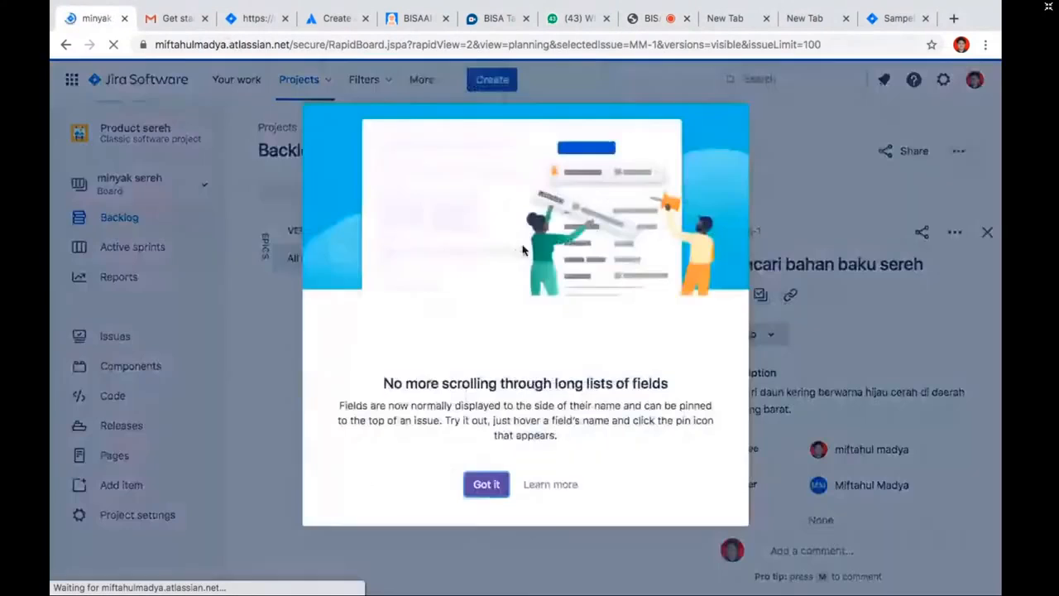
{"action": "left_click", "coordinate": [485, 485]}
Inspect the reporter and assignee profile cards and the Assignee and Labels choices of the issue "mencari bahan baku sereh"
{"action": "scroll", "coordinate": [780, 351], "scroll_direction": "down", "scroll_amount": 2}
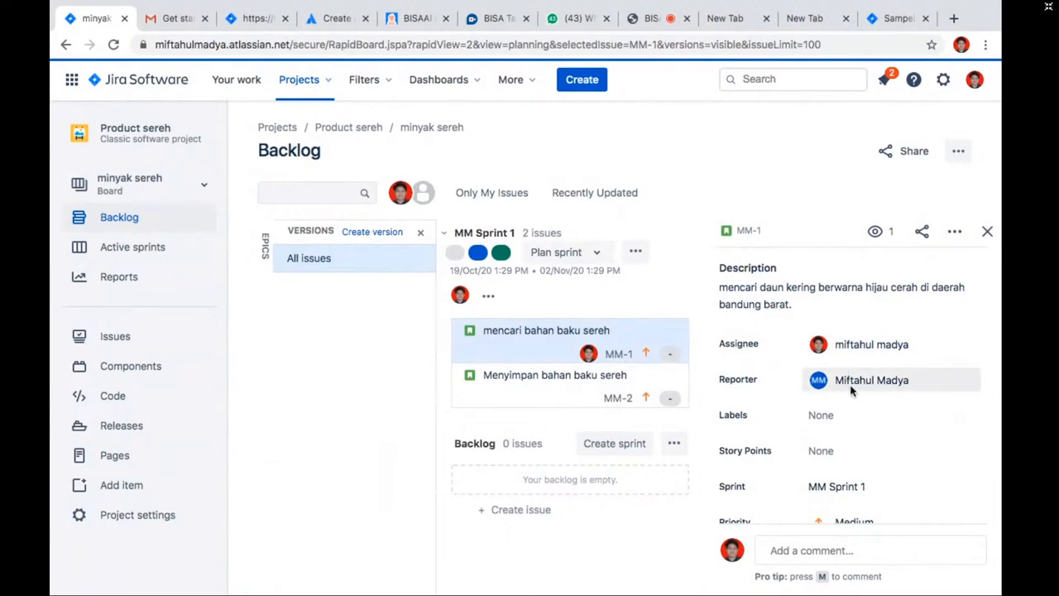
{"action": "mouse_move", "coordinate": [885, 380]}
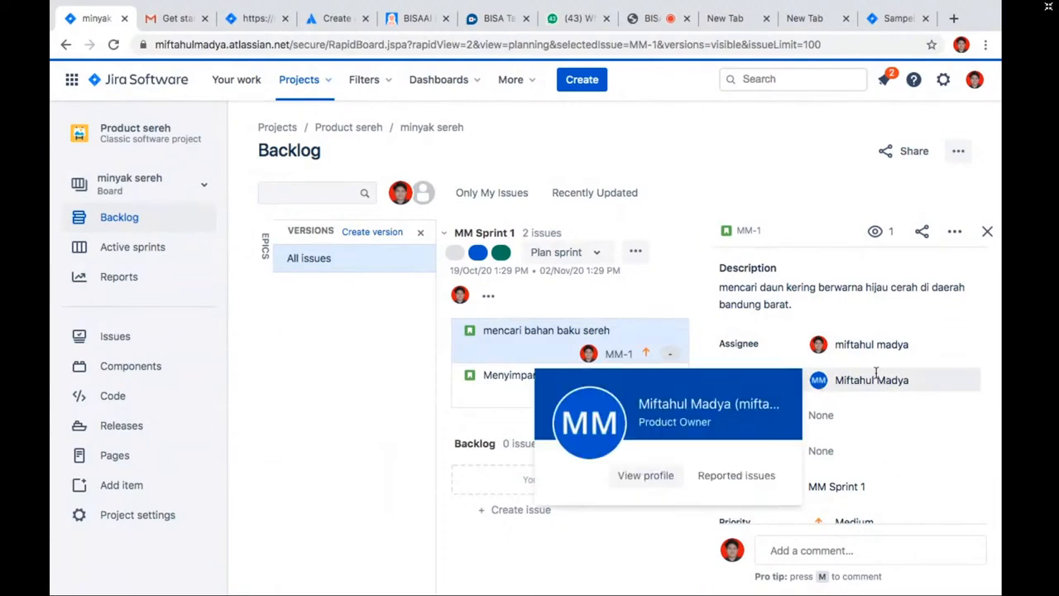
{"action": "mouse_move", "coordinate": [869, 349]}
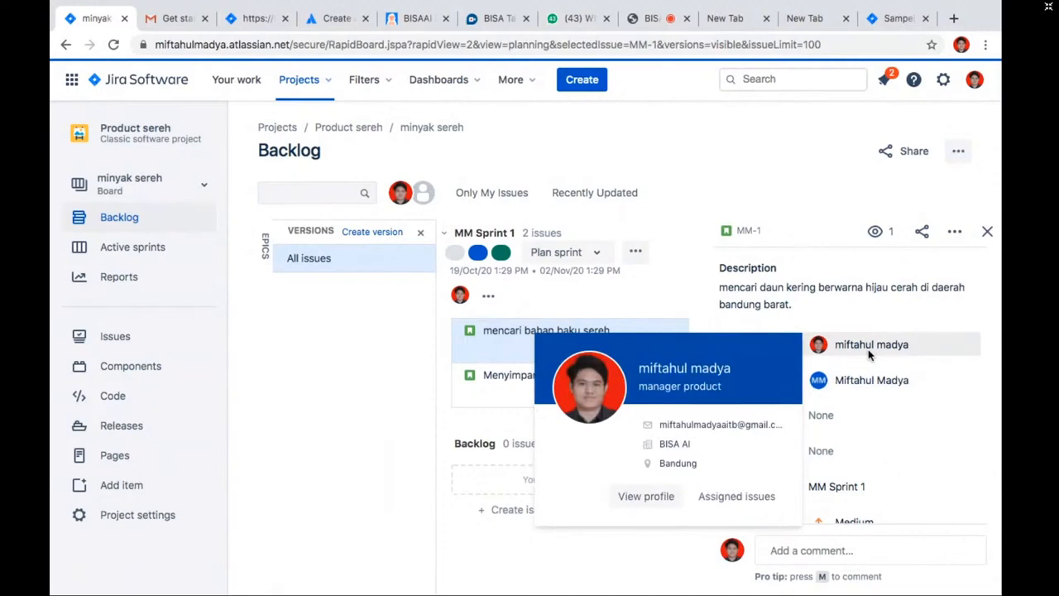
{"action": "left_click", "coordinate": [882, 337]}
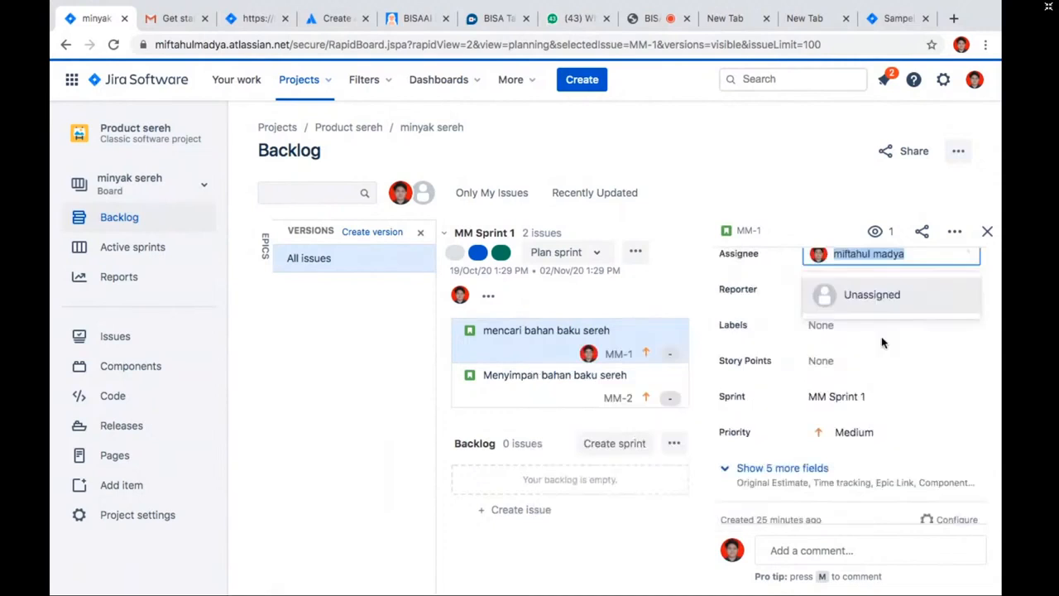
{"action": "key", "text": "Tab"}
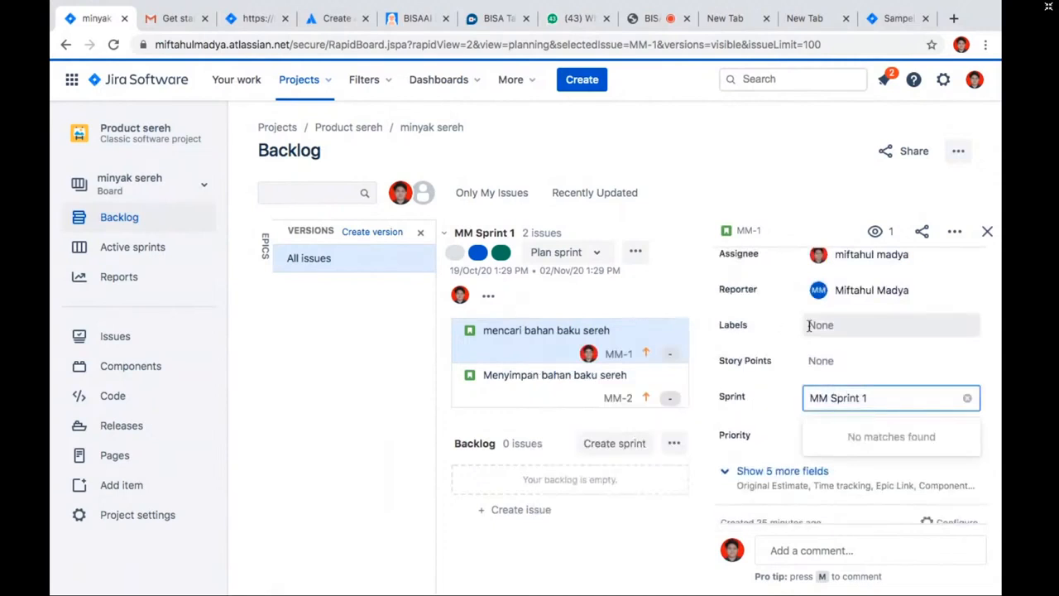
{"action": "left_click", "coordinate": [857, 326]}
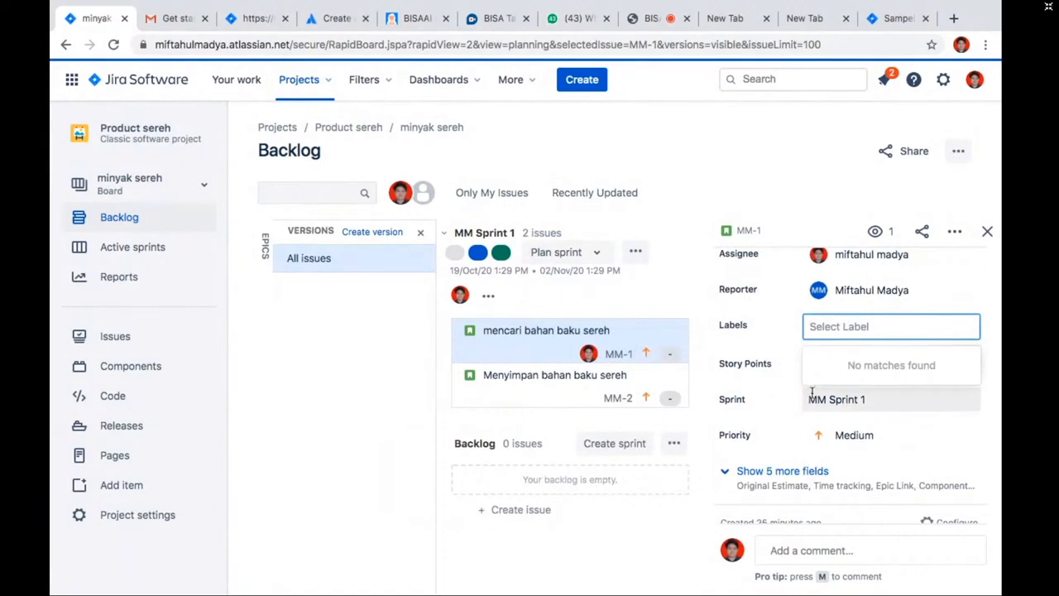
{"action": "key", "text": "Tab"}
Pin the Priority field to the top of the issue details, leaving the Sprint field unedited
{"action": "scroll", "coordinate": [761, 339], "scroll_direction": "down", "scroll_amount": 1}
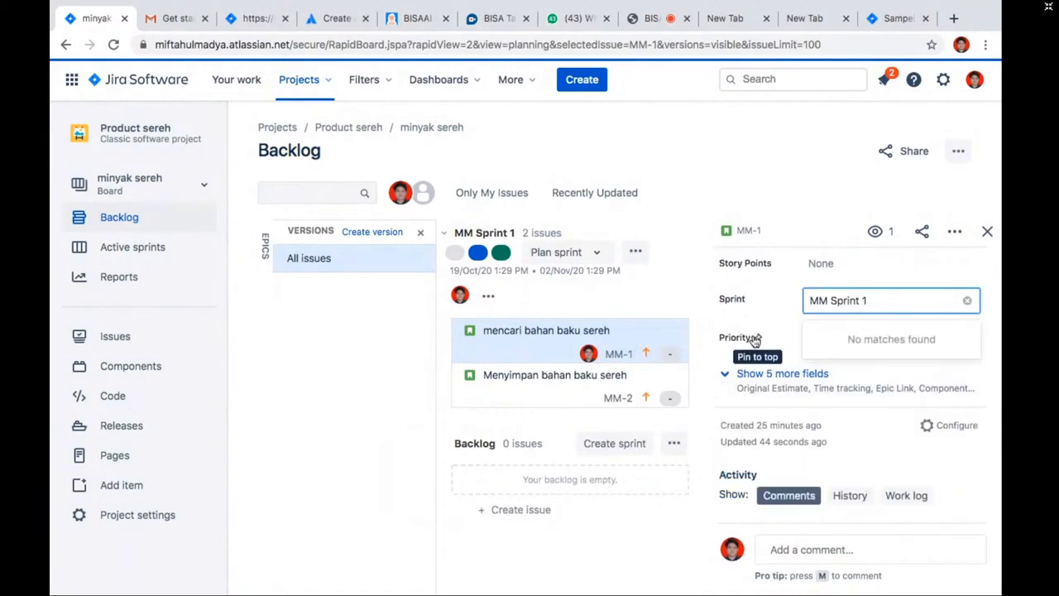
{"action": "left_click", "coordinate": [753, 339]}
{"action": "left_click", "coordinate": [866, 337]}
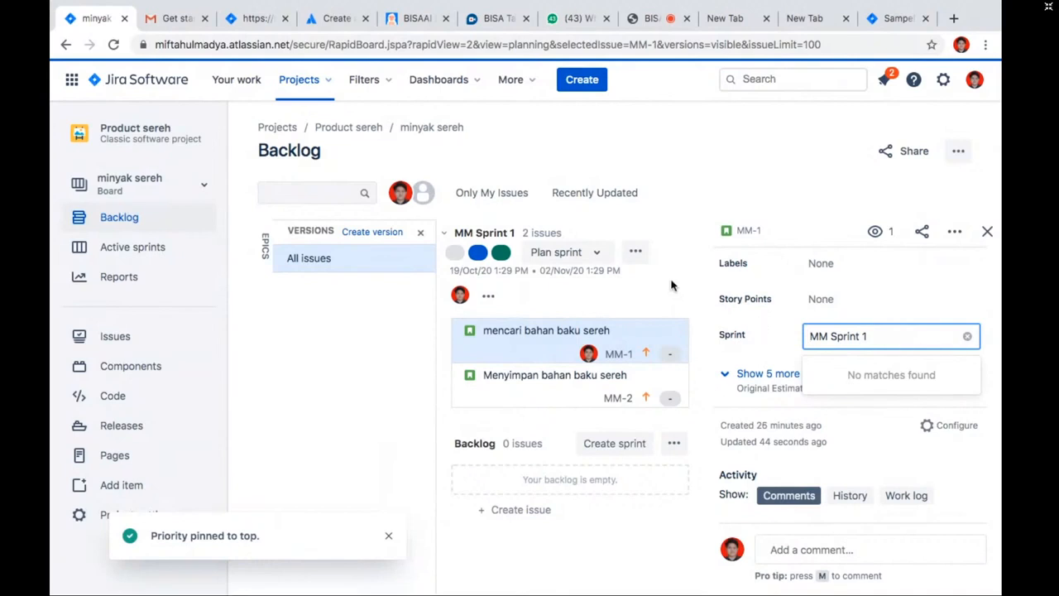
{"action": "left_click", "coordinate": [701, 289]}
{"action": "scroll", "coordinate": [847, 337], "scroll_direction": "up", "scroll_amount": 1}
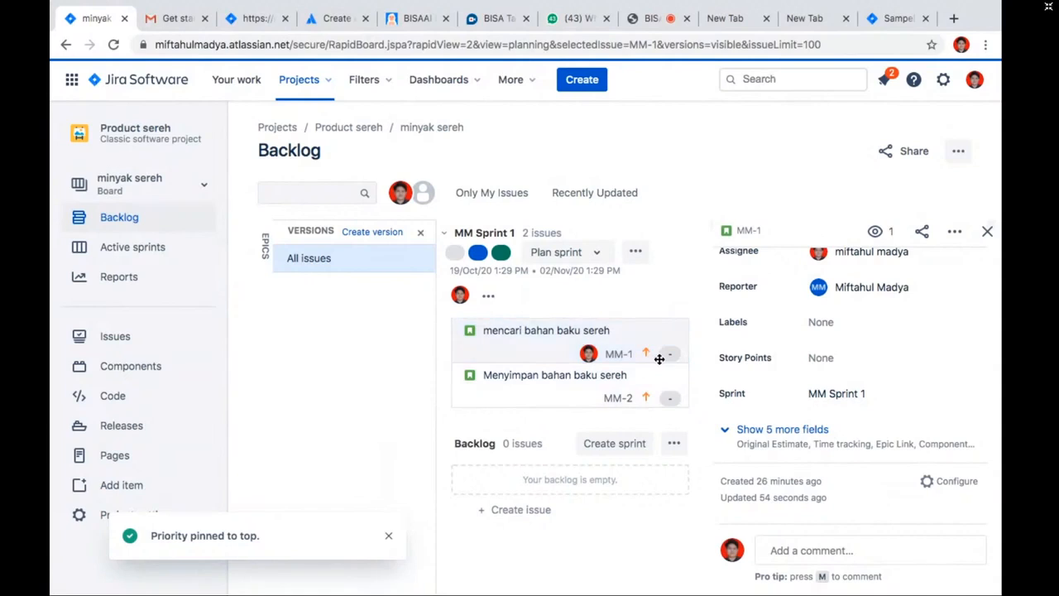
Examine the Story Points and Labels fields, expand the issue's hidden fields and review them down to the activity section
{"action": "left_click", "coordinate": [841, 357]}
{"action": "left_click", "coordinate": [851, 325]}
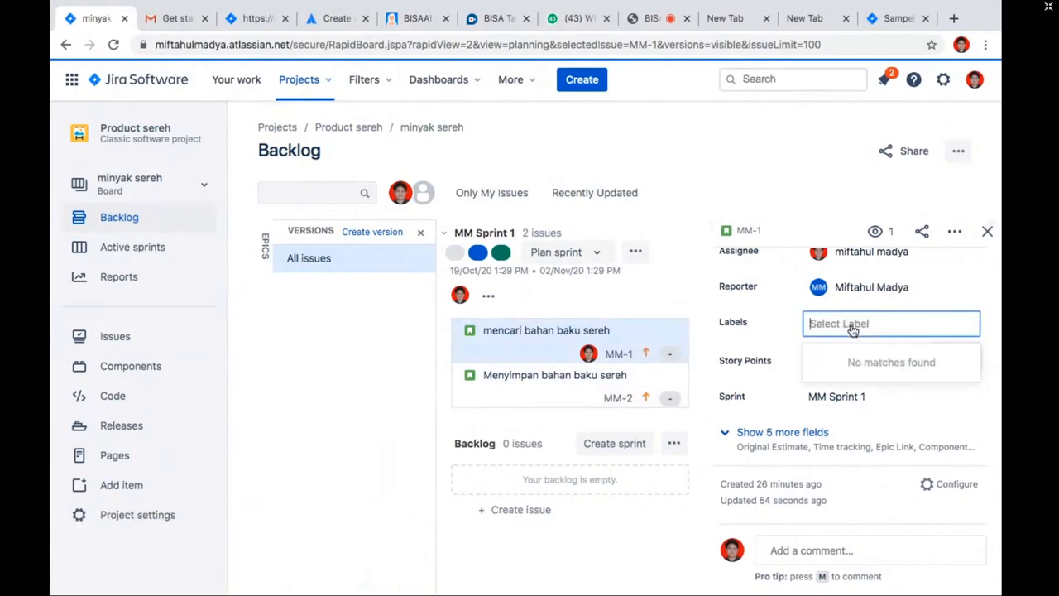
{"action": "key", "text": "Escape"}
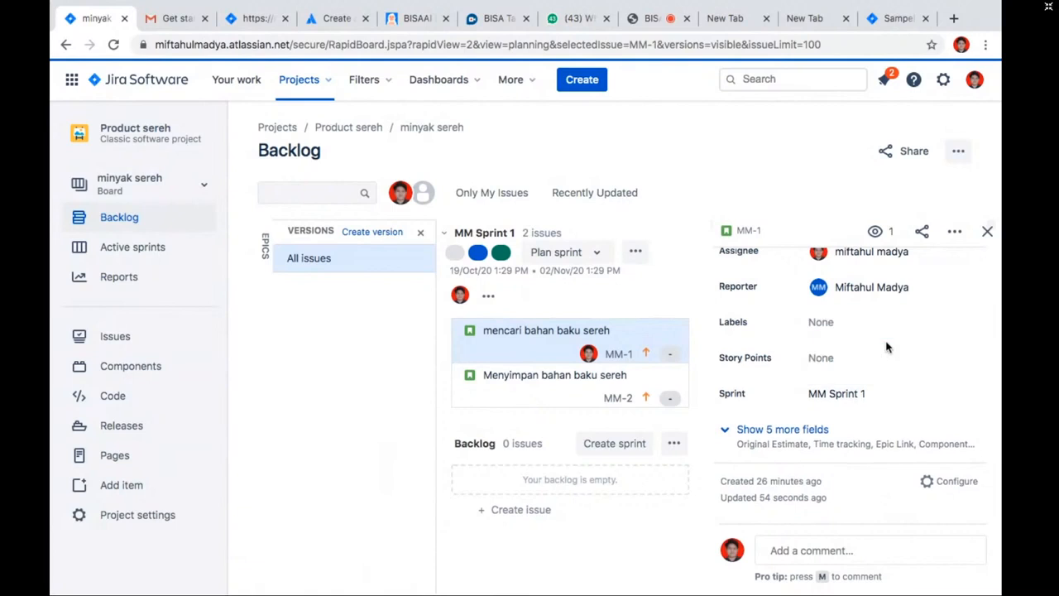
{"action": "left_click", "coordinate": [796, 432]}
{"action": "scroll", "coordinate": [796, 432], "scroll_direction": "down", "scroll_amount": 2}
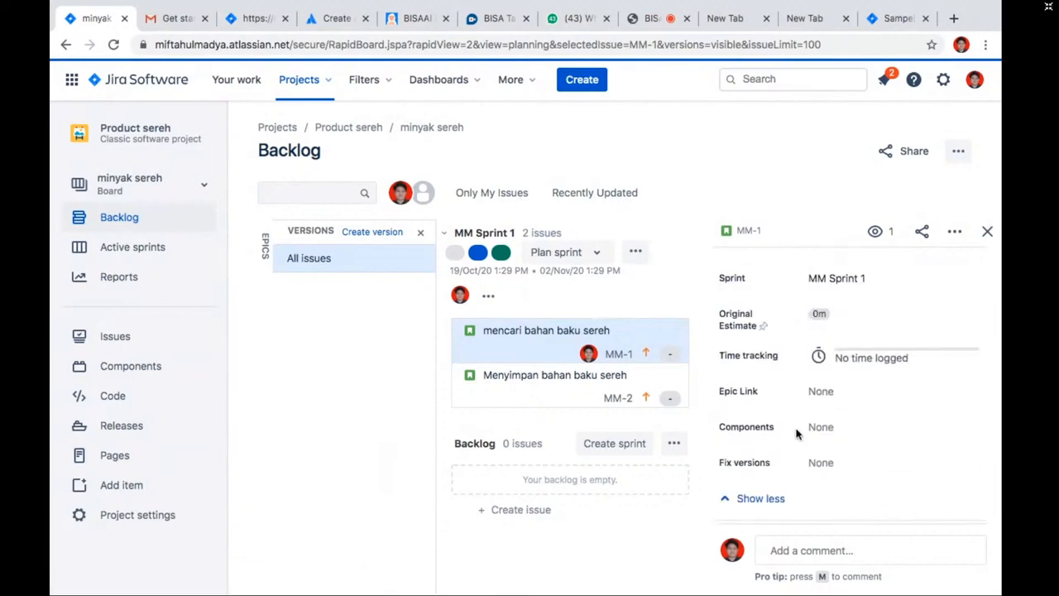
{"action": "scroll", "coordinate": [797, 432], "scroll_direction": "down", "scroll_amount": 2}
{"action": "scroll", "coordinate": [797, 431], "scroll_direction": "up", "scroll_amount": 2}
{"action": "scroll", "coordinate": [797, 431], "scroll_direction": "down", "scroll_amount": 2}
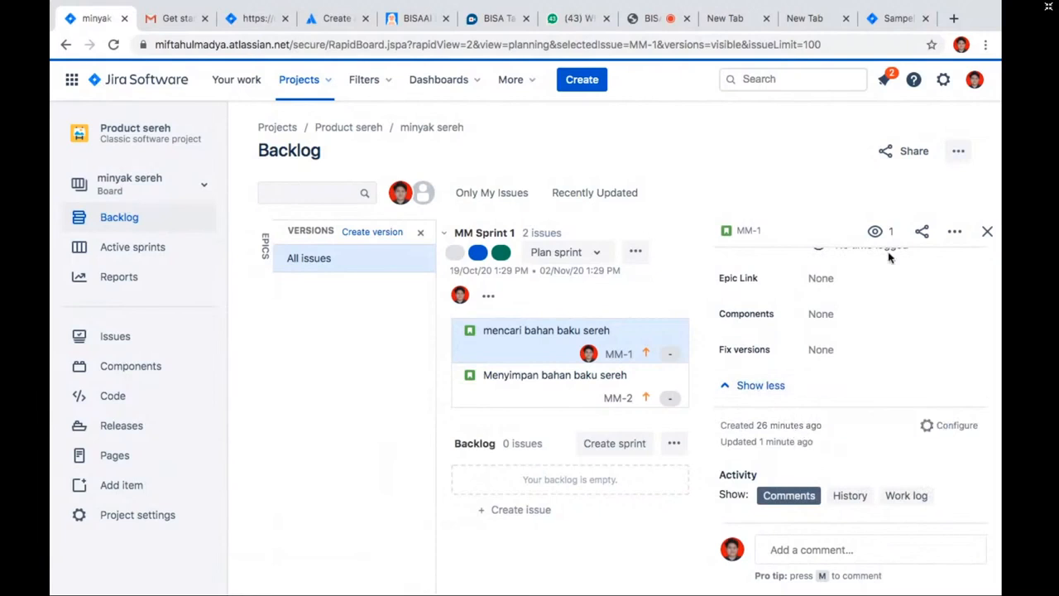
Add a flag to the issue "mencari bahan baku sereh" and remove it again
{"action": "left_click", "coordinate": [953, 232]}
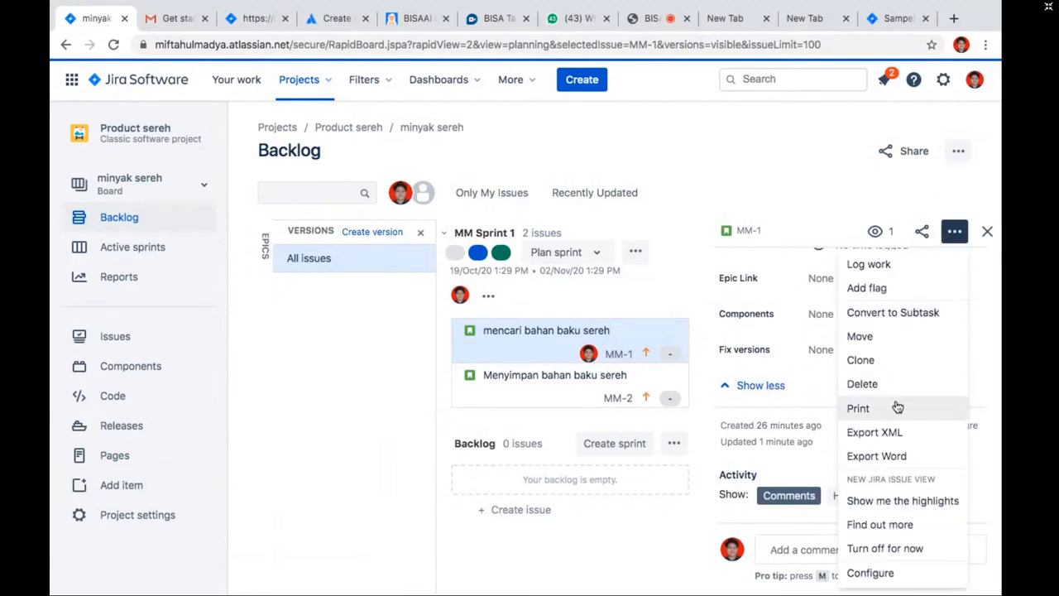
{"action": "left_click", "coordinate": [891, 293]}
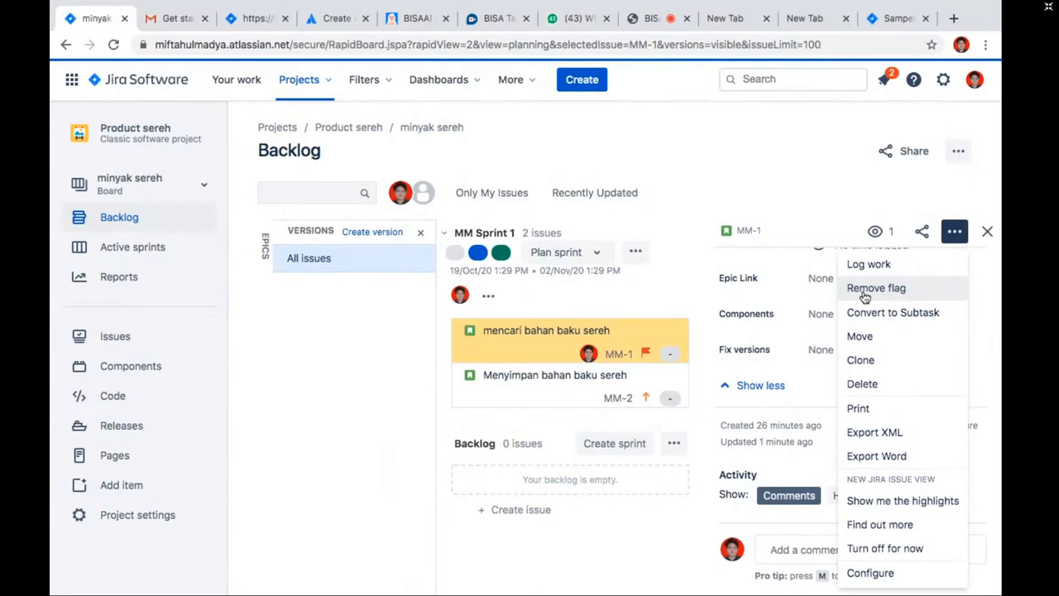
{"action": "left_click", "coordinate": [865, 289]}
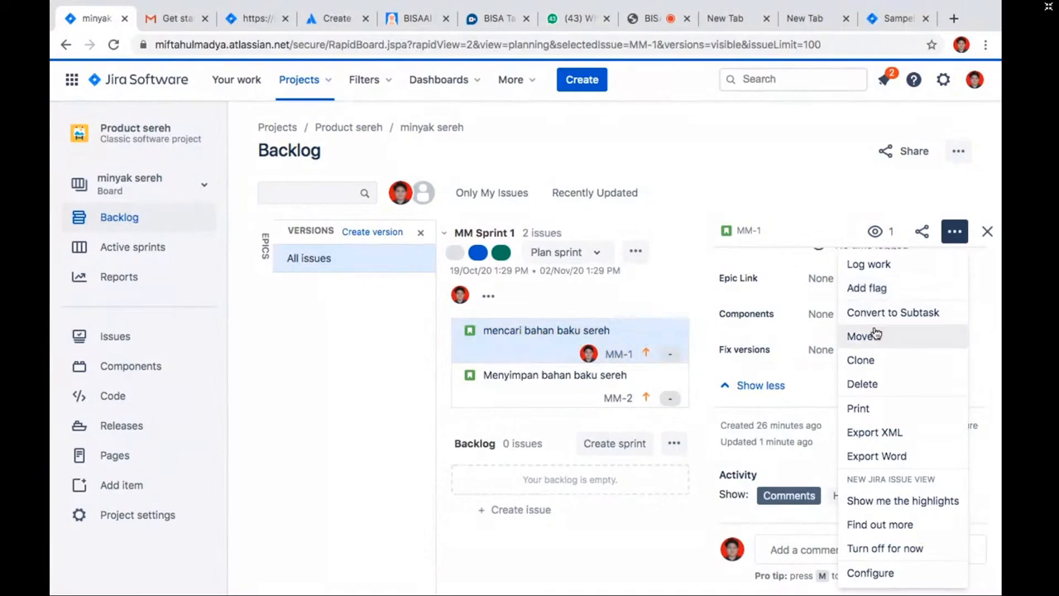
Clone the issue "mencari bahan baku sereh" as "CLONE - mencari bahan baku sereh" without its sprint value, and review the clone's additional fields
{"action": "left_click", "coordinate": [873, 374]}
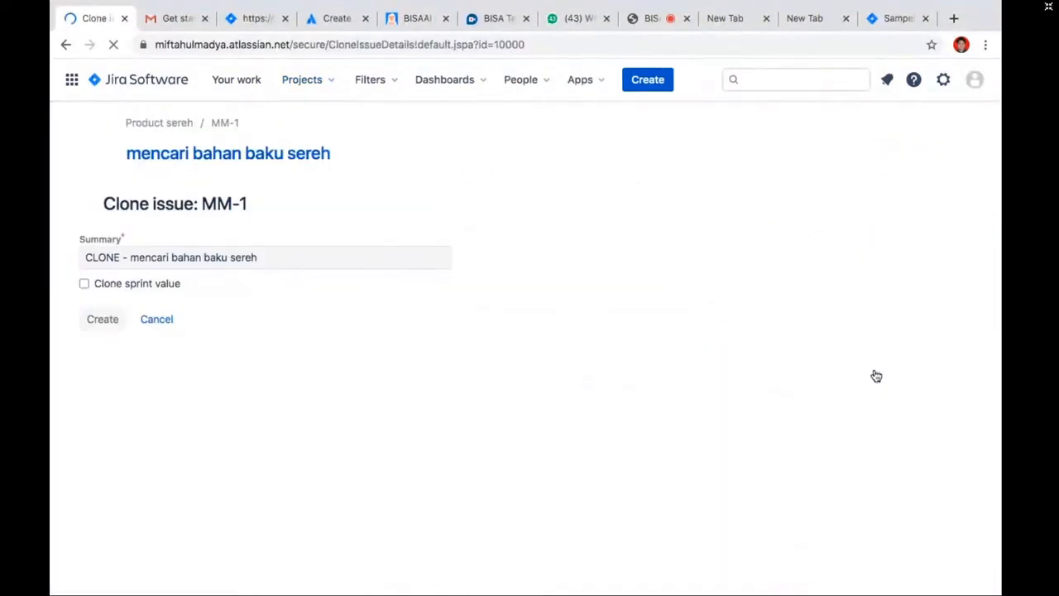
{"action": "left_click", "coordinate": [102, 320]}
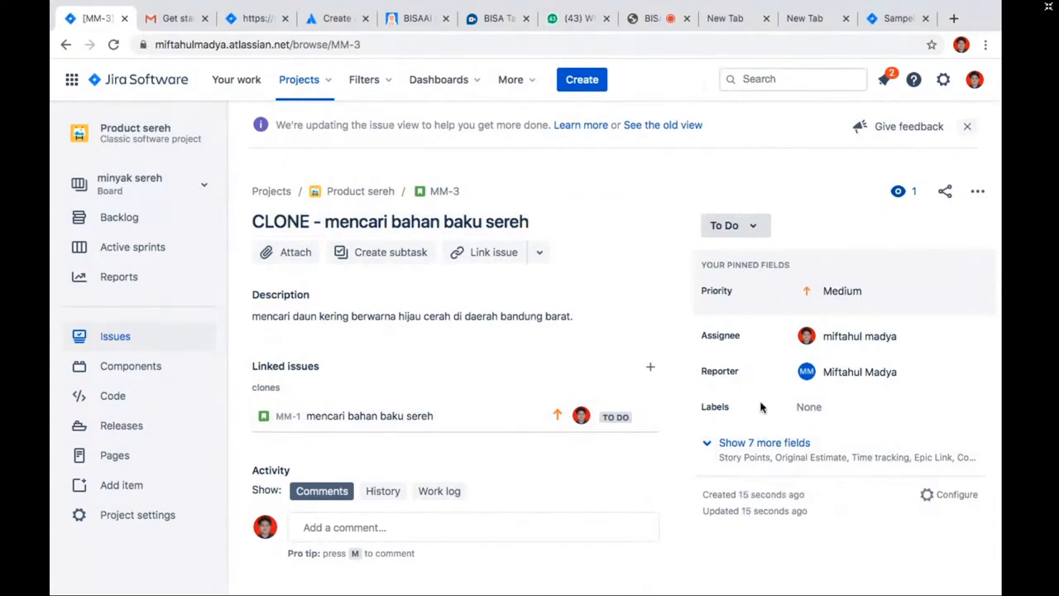
{"action": "left_click", "coordinate": [783, 451]}
{"action": "scroll", "coordinate": [782, 451], "scroll_direction": "down", "scroll_amount": 3}
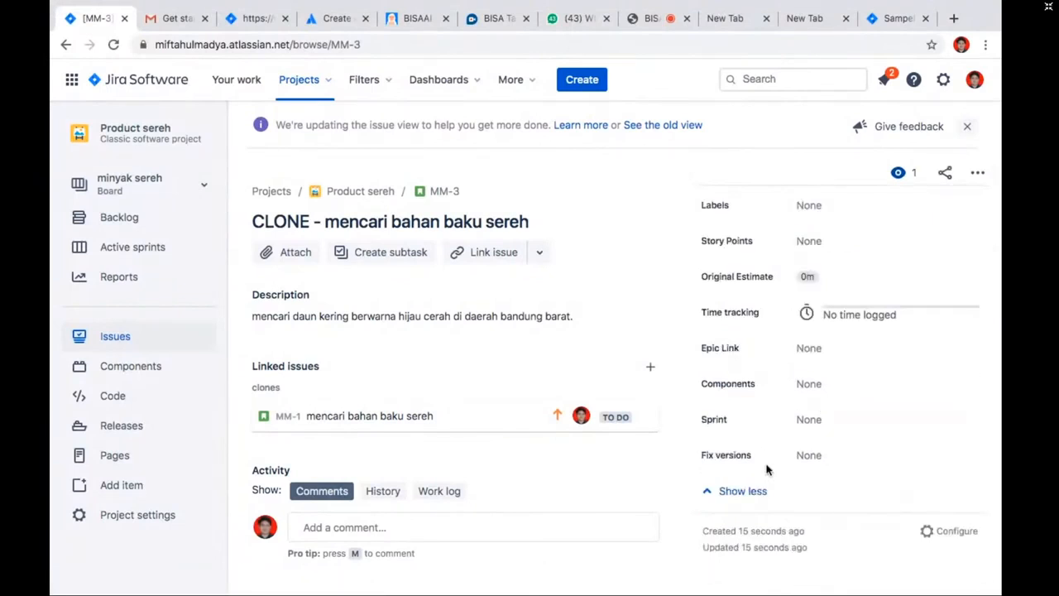
{"action": "left_click", "coordinate": [757, 491]}
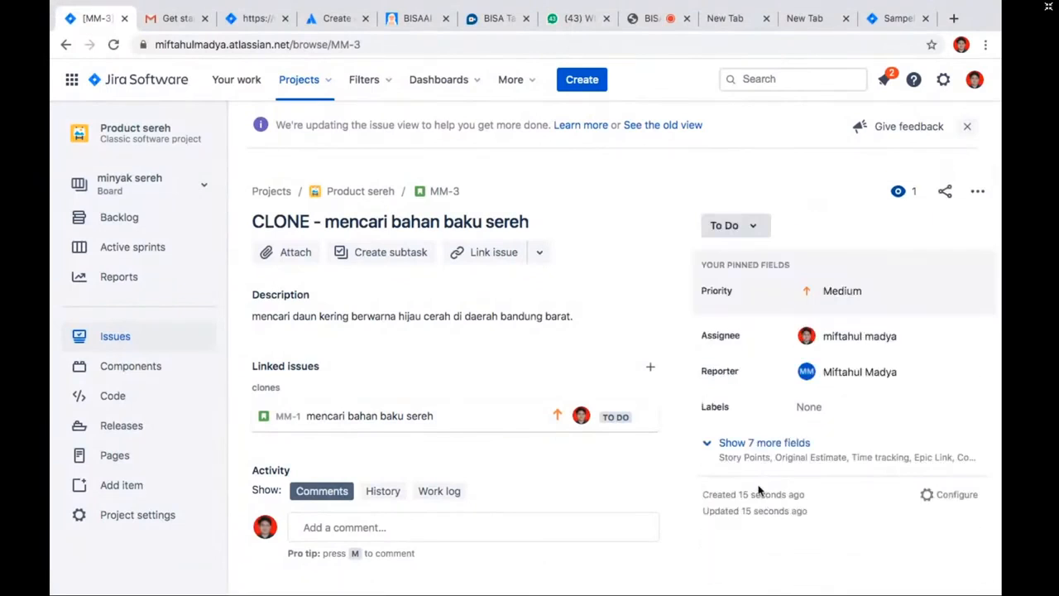
Export the cloned issue as a Word document and view its printable version before returning to the issue
{"action": "left_click", "coordinate": [976, 191]}
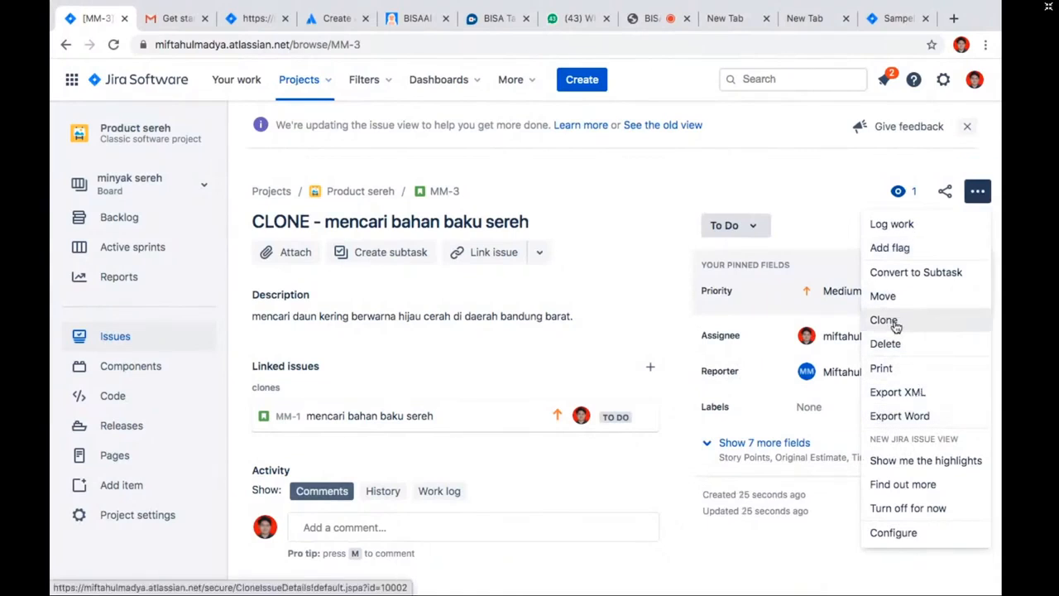
{"action": "left_click", "coordinate": [912, 425]}
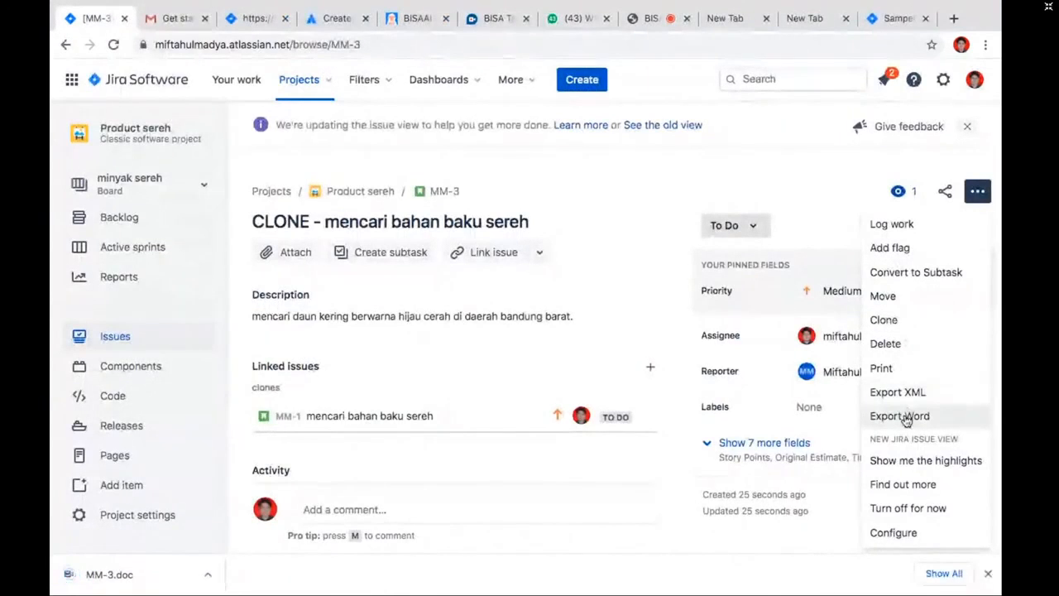
{"action": "left_click", "coordinate": [909, 372]}
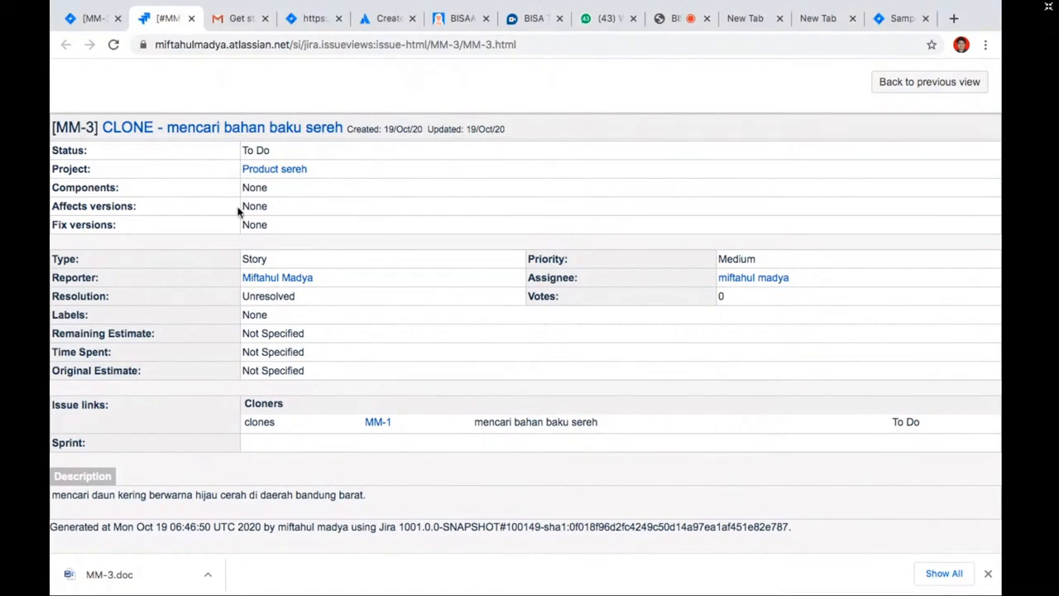
{"action": "left_click", "coordinate": [97, 20]}
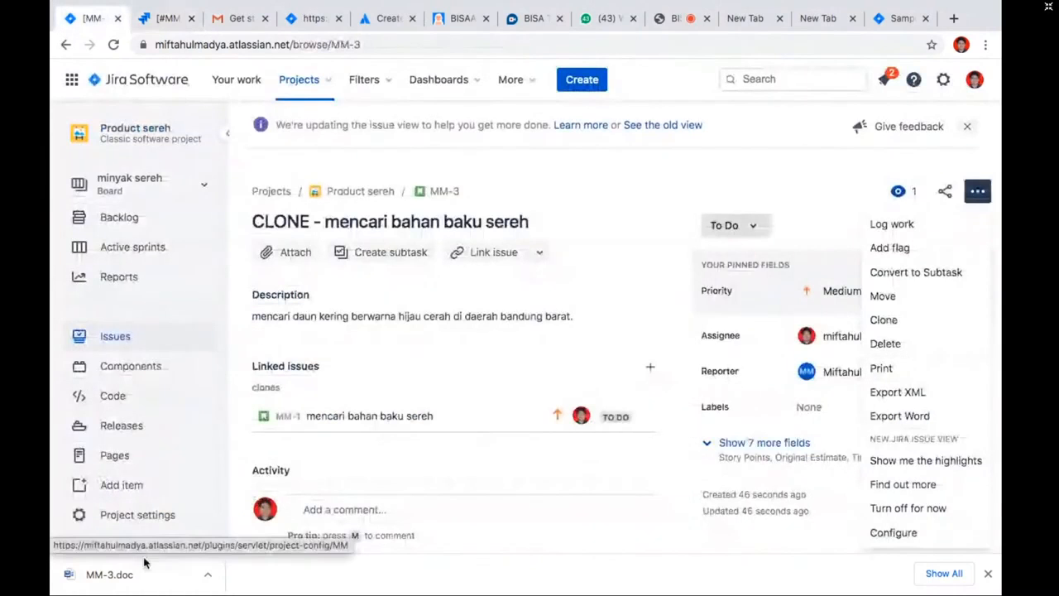
Open the exported MM-3.doc in Word, review it from the issue details down to the description, and return to the browser
{"action": "left_click", "coordinate": [116, 574]}
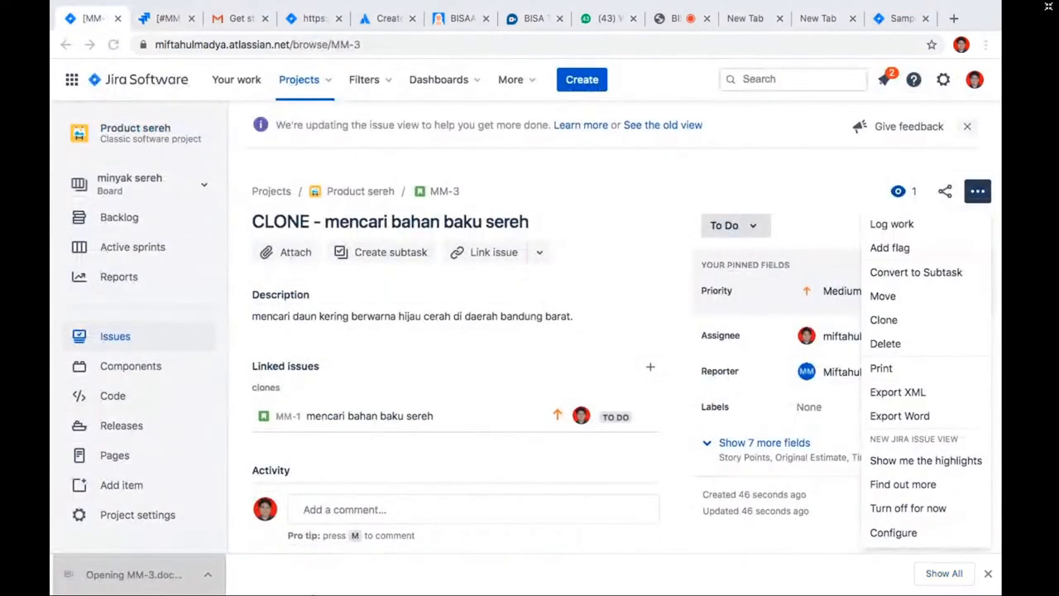
{"action": "scroll", "coordinate": [594, 300], "scroll_direction": "down", "scroll_amount": 5}
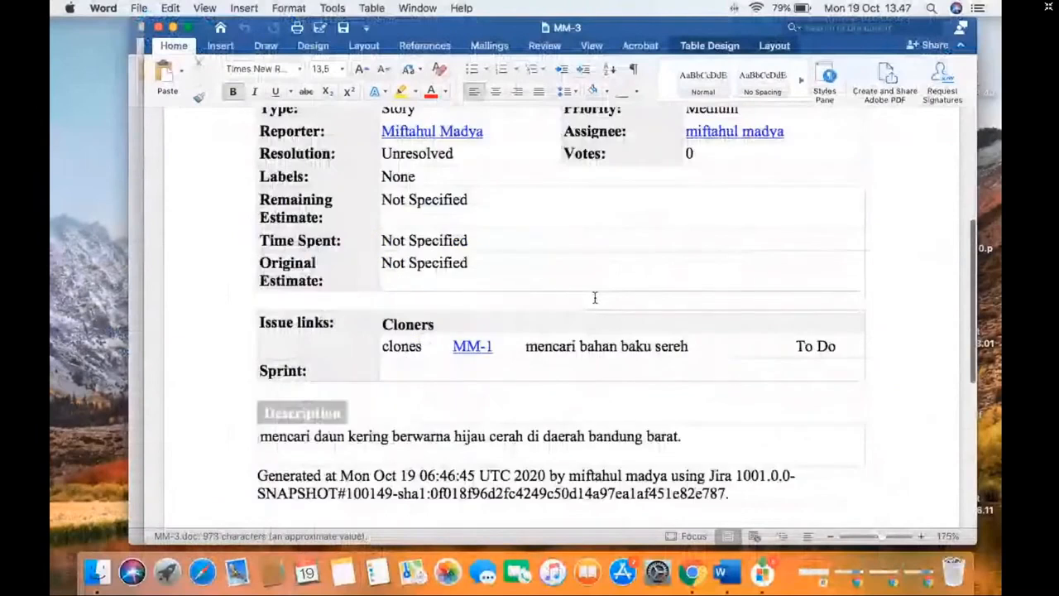
{"action": "scroll", "coordinate": [593, 298], "scroll_direction": "up", "scroll_amount": 5}
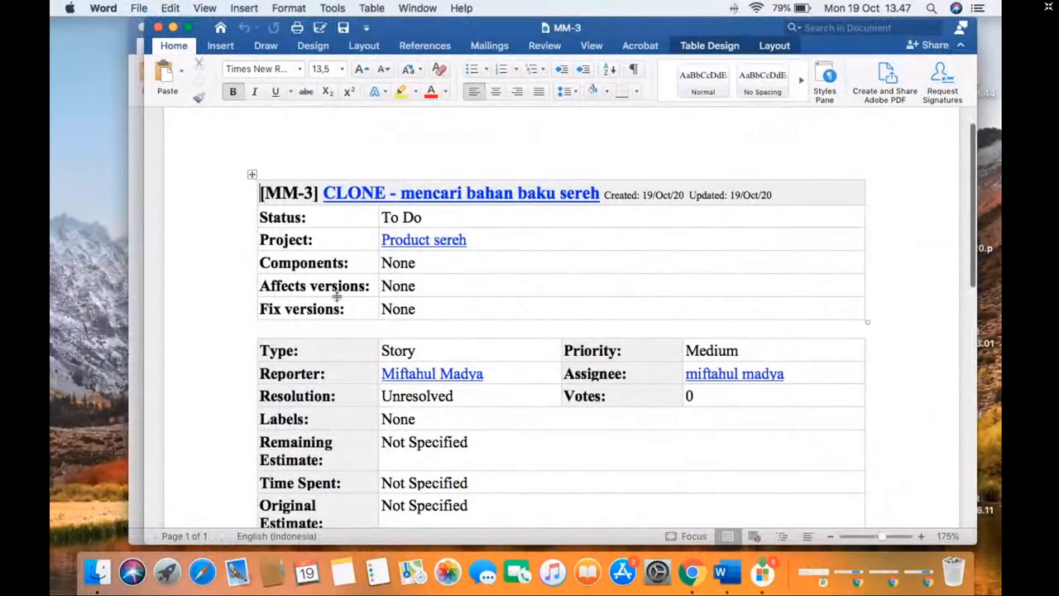
{"action": "scroll", "coordinate": [434, 333], "scroll_direction": "down", "scroll_amount": 1}
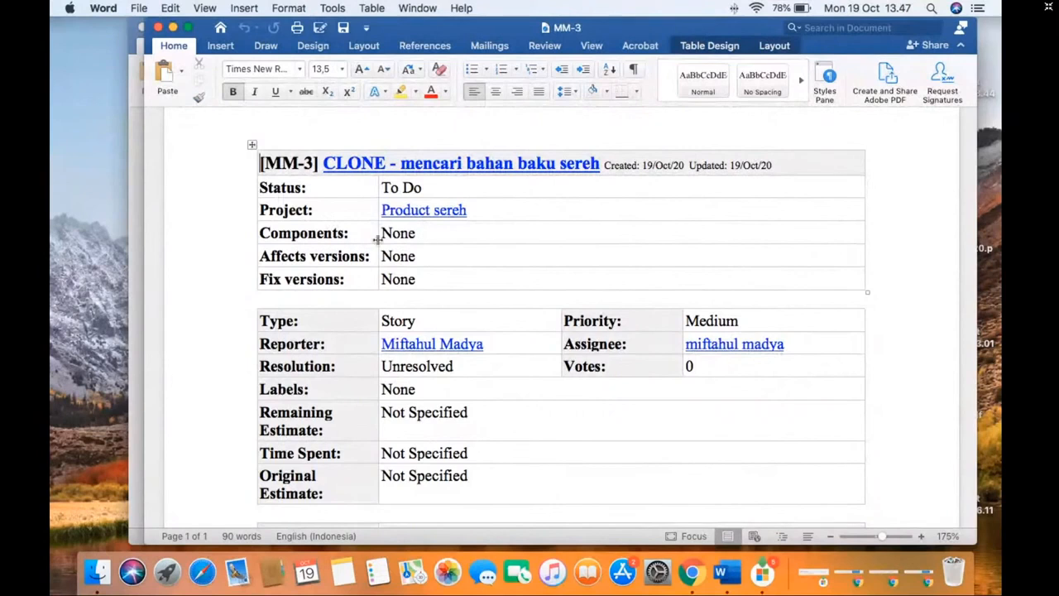
{"action": "scroll", "coordinate": [367, 422], "scroll_direction": "down", "scroll_amount": 3}
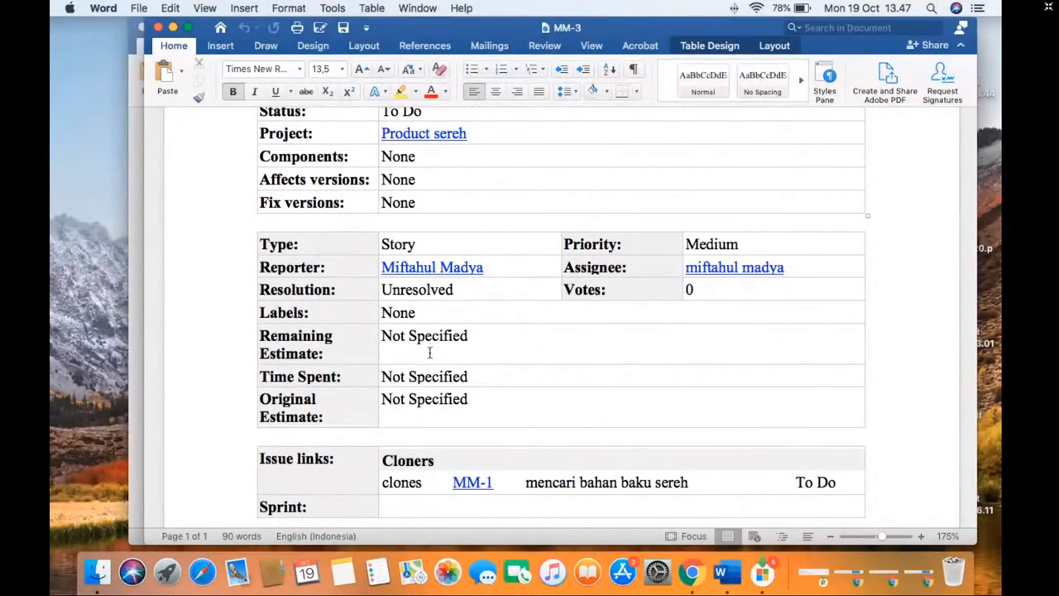
{"action": "scroll", "coordinate": [430, 352], "scroll_direction": "down", "scroll_amount": 5}
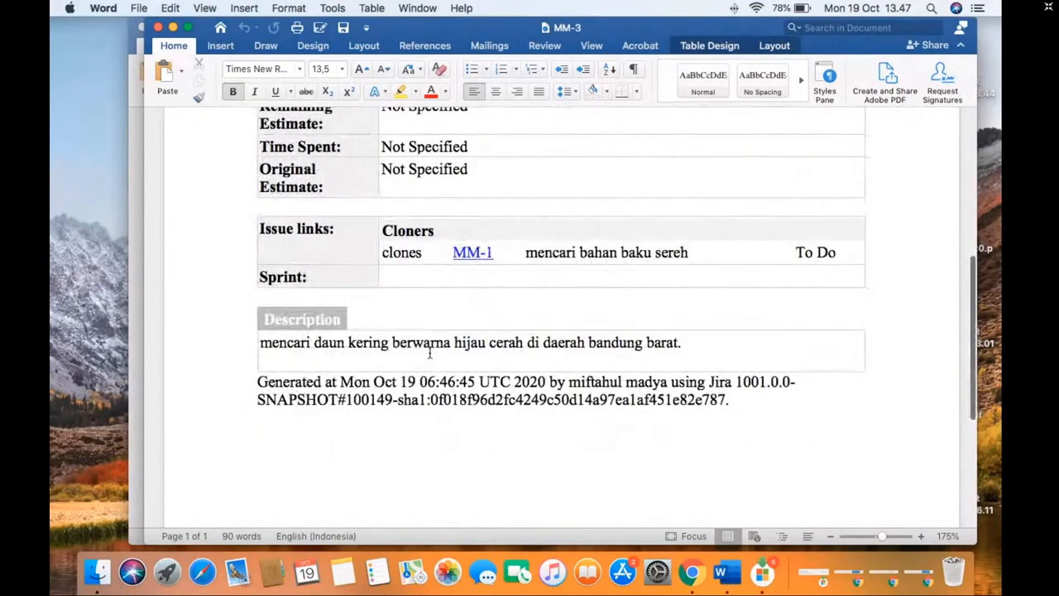
{"action": "scroll", "coordinate": [430, 352], "scroll_direction": "up", "scroll_amount": 1}
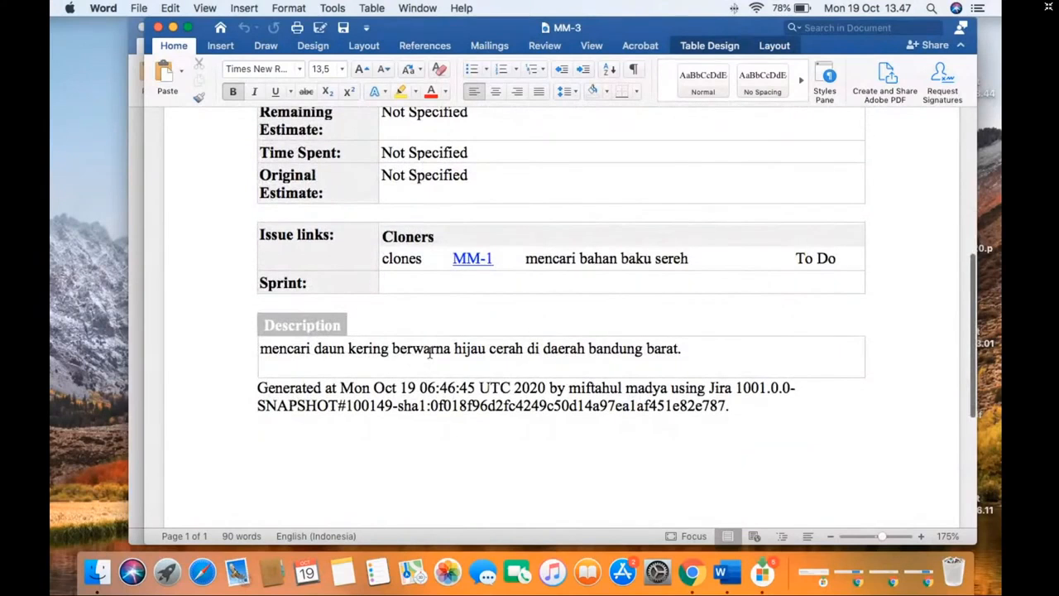
{"action": "scroll", "coordinate": [430, 352], "scroll_direction": "up", "scroll_amount": 8}
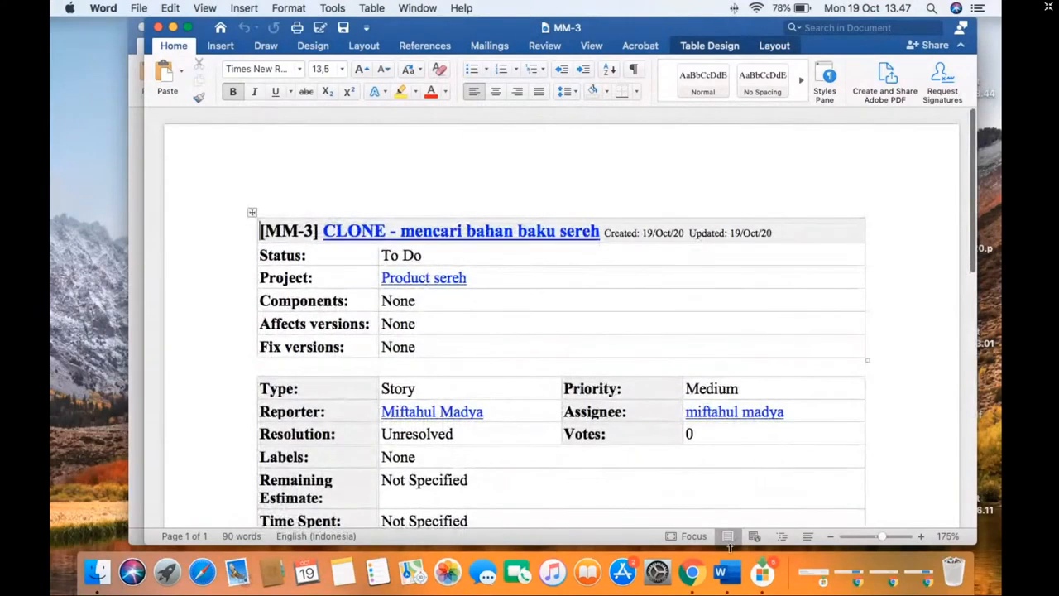
{"action": "left_click", "coordinate": [704, 573]}
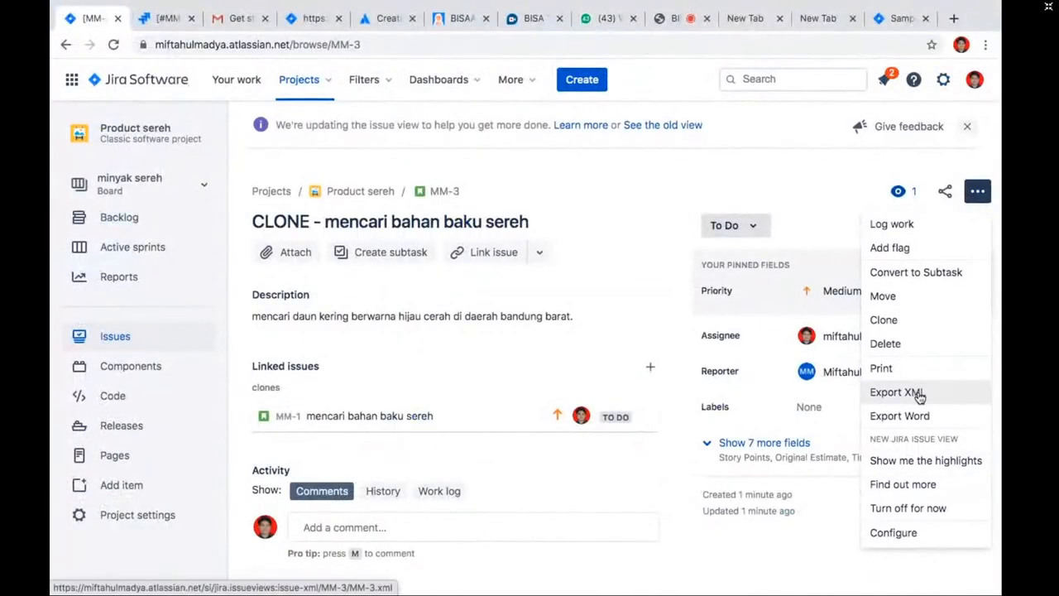
Go through the four-part highlights tour of the new issue view twice, finishing it each time
{"action": "left_click", "coordinate": [922, 464]}
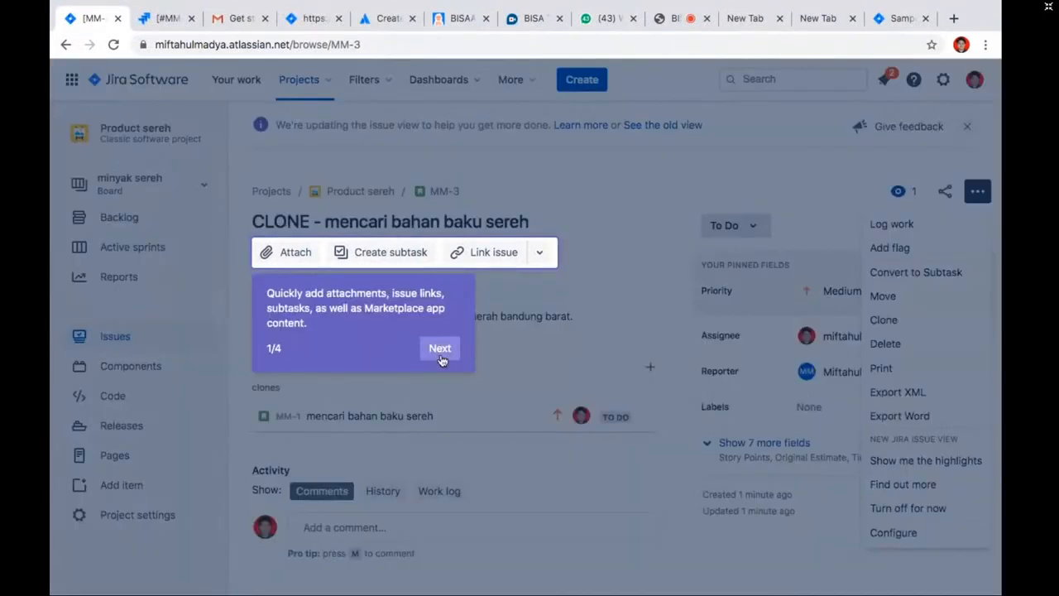
{"action": "left_click", "coordinate": [442, 359]}
{"action": "left_click", "coordinate": [642, 384]}
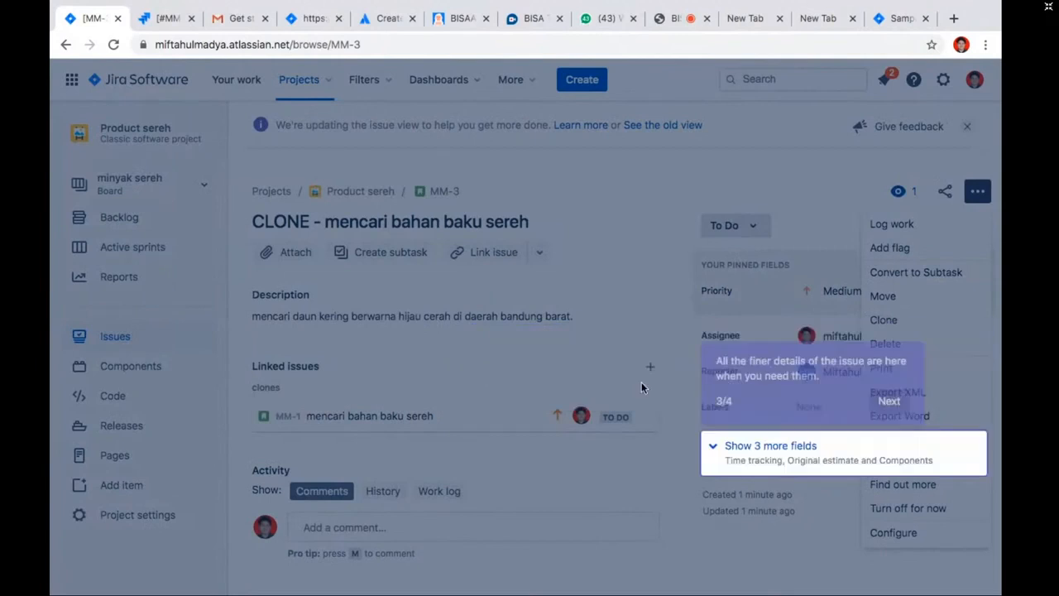
{"action": "left_click", "coordinate": [882, 395]}
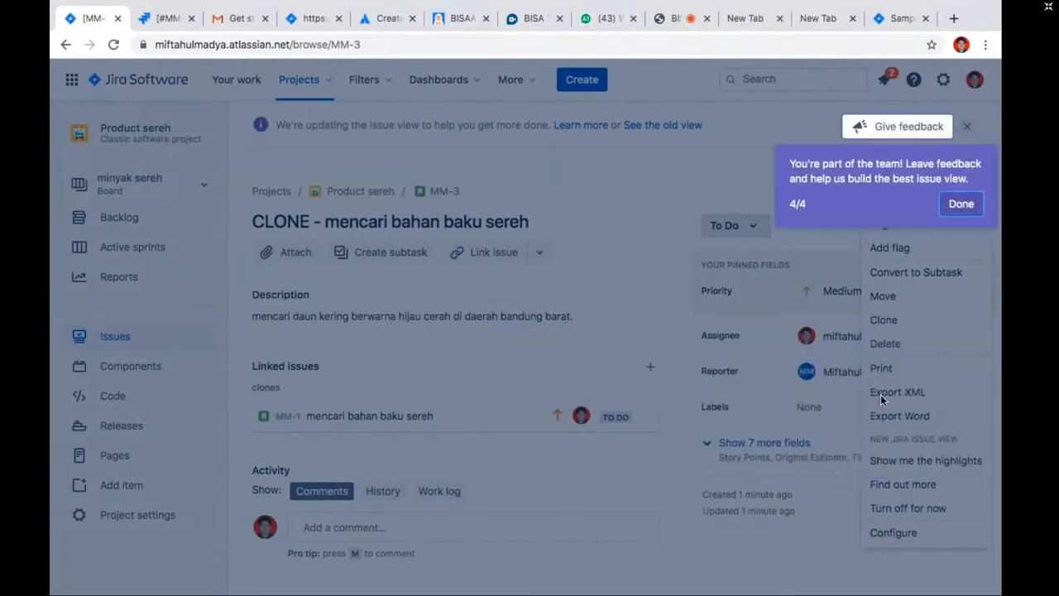
{"action": "left_click", "coordinate": [960, 204]}
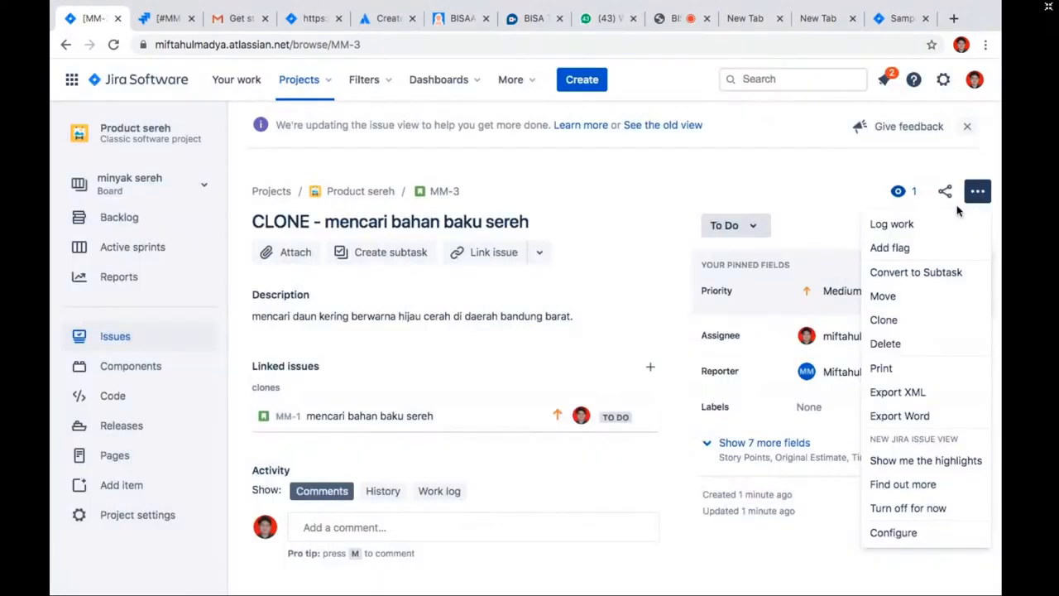
{"action": "left_click", "coordinate": [925, 460]}
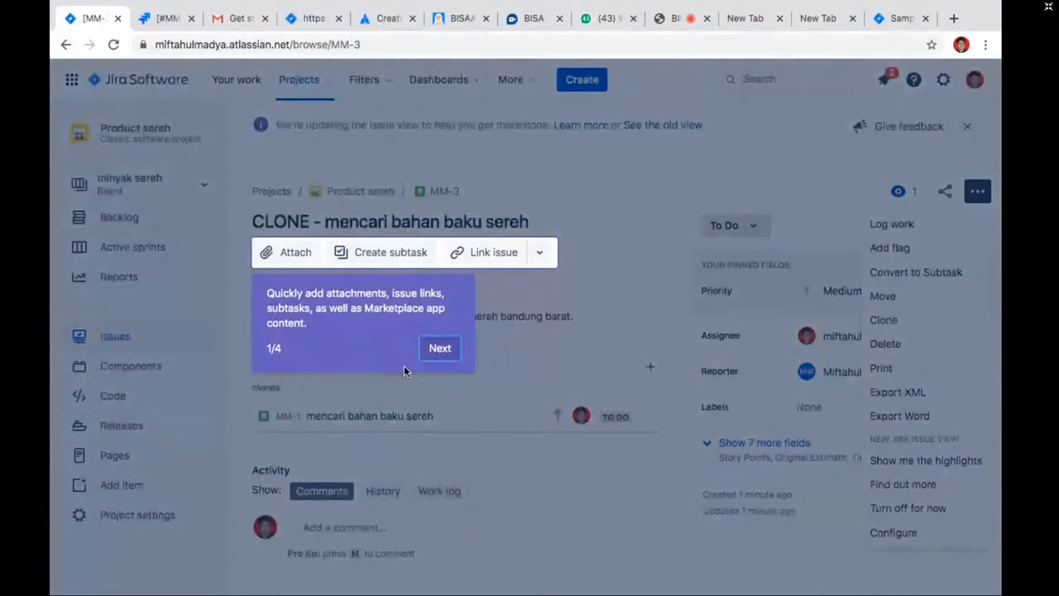
{"action": "left_click", "coordinate": [431, 351]}
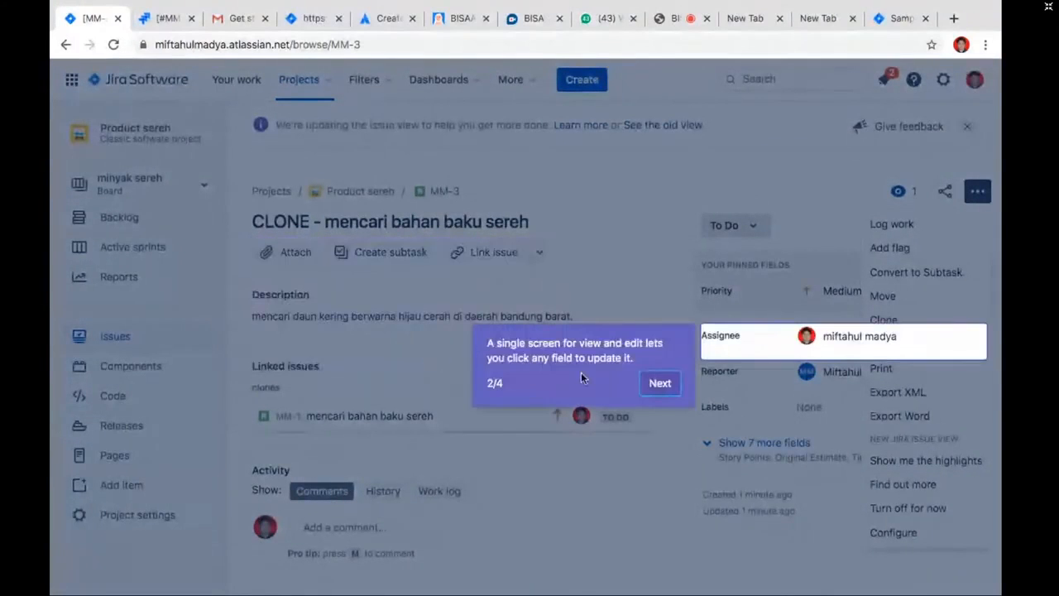
{"action": "left_click", "coordinate": [657, 382]}
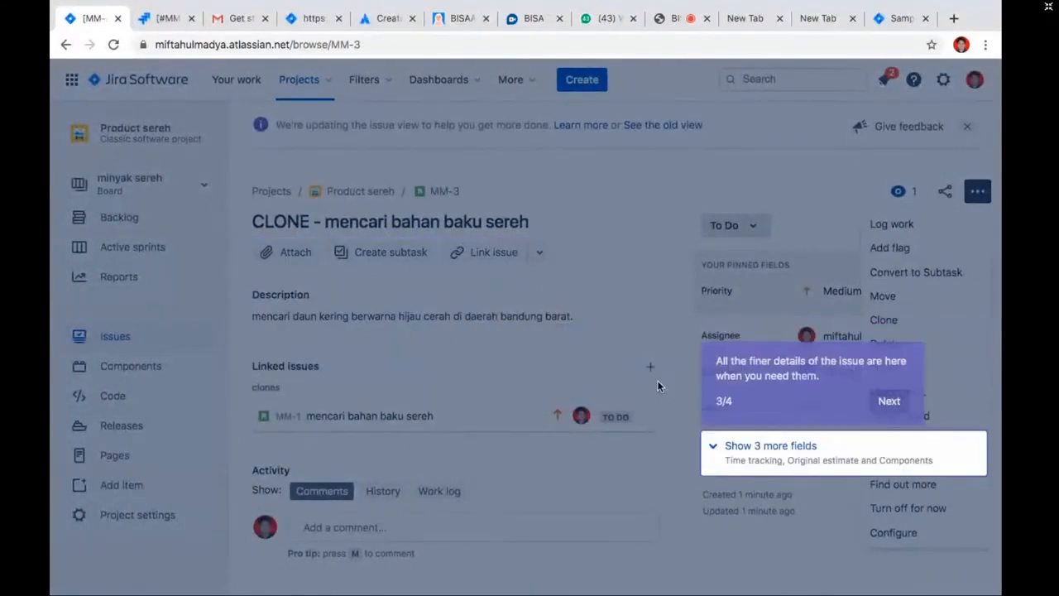
{"action": "left_click", "coordinate": [888, 400]}
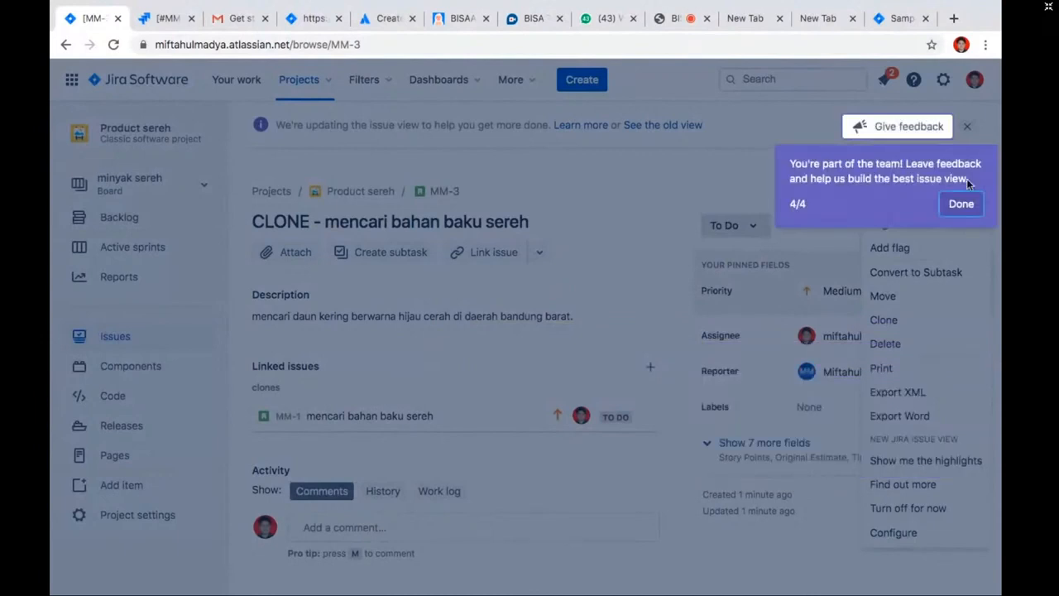
{"action": "left_click", "coordinate": [961, 206]}
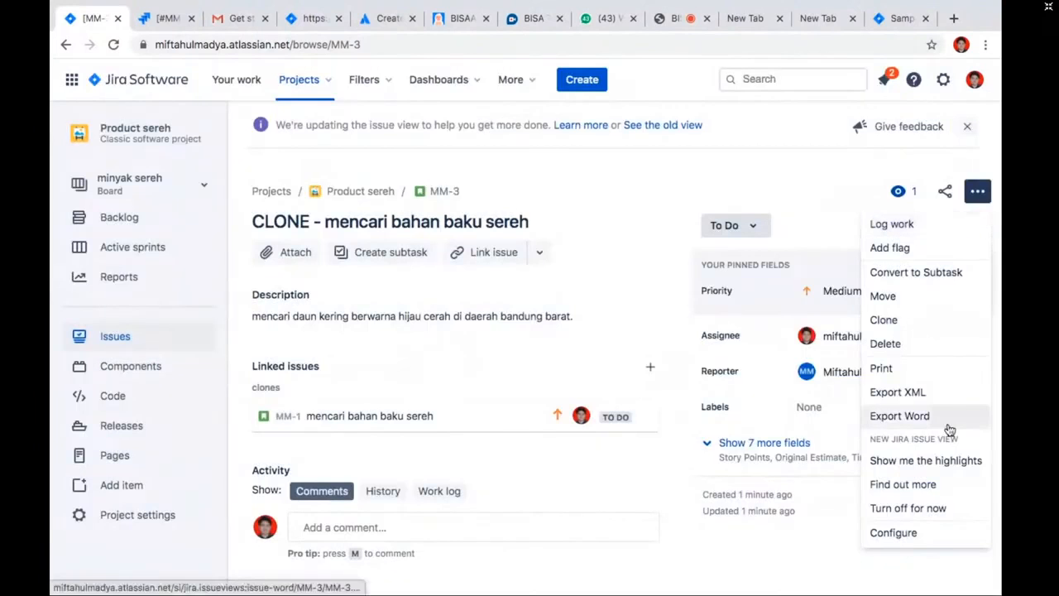
Open the issue layout configuration, examine its description and context fields, and return to the cloned issue
{"action": "left_click", "coordinate": [915, 537]}
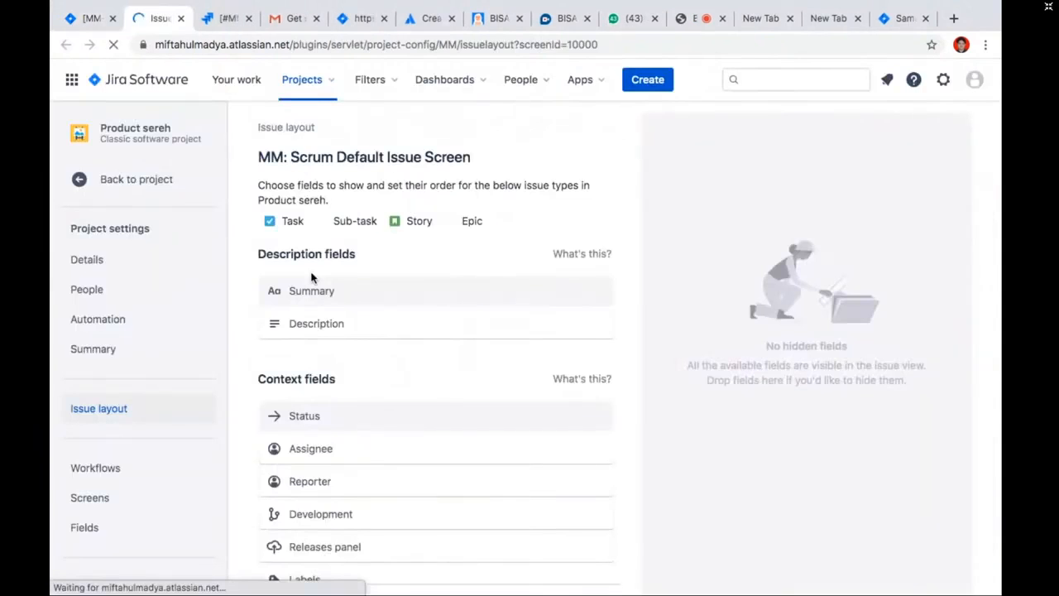
{"action": "scroll", "coordinate": [311, 277], "scroll_direction": "down", "scroll_amount": 2}
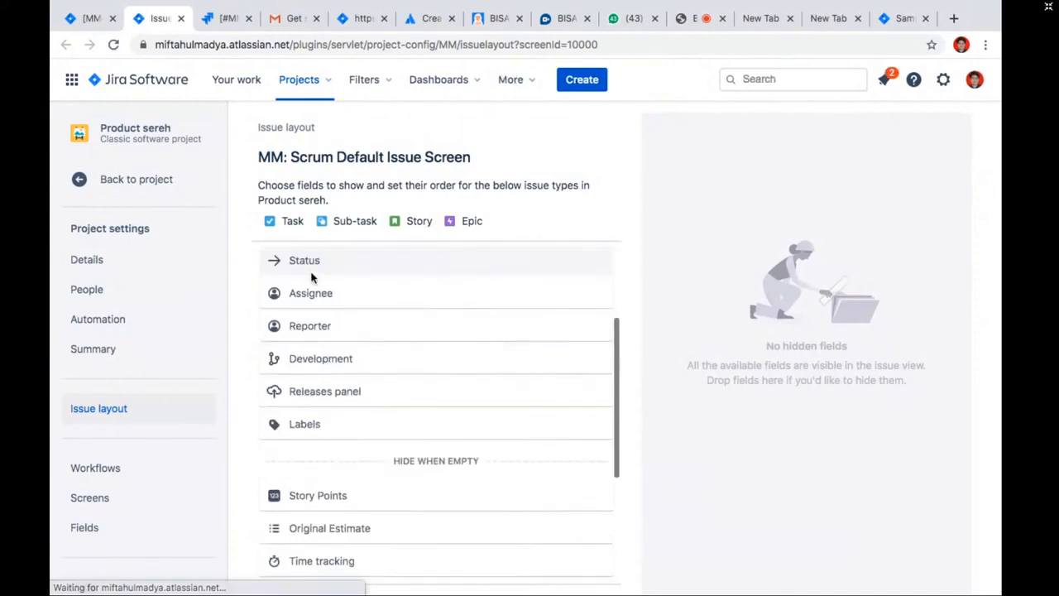
{"action": "scroll", "coordinate": [311, 277], "scroll_direction": "down", "scroll_amount": 1}
{"action": "scroll", "coordinate": [312, 277], "scroll_direction": "up", "scroll_amount": 3}
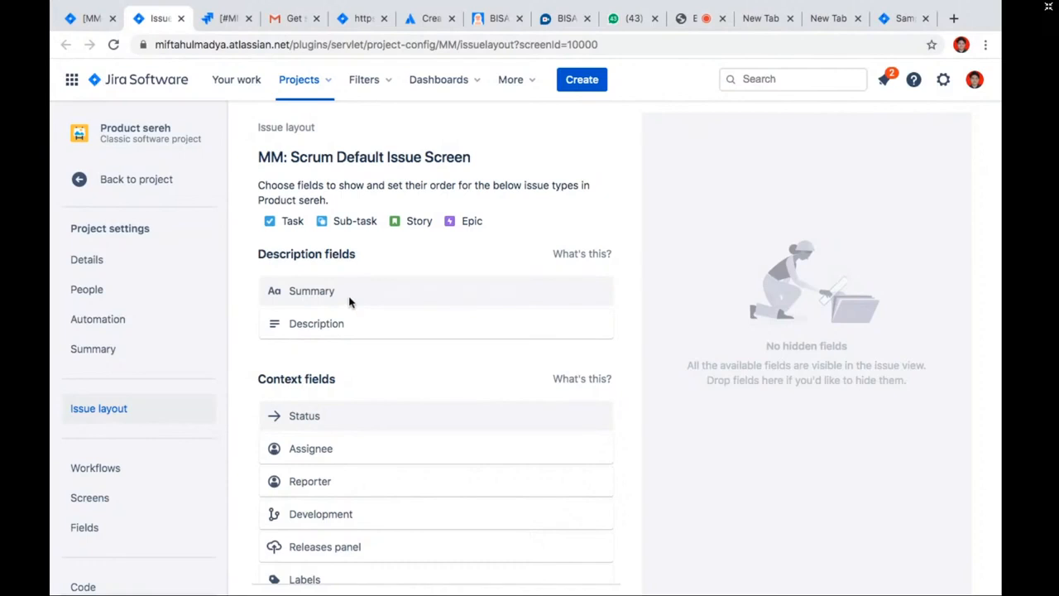
{"action": "scroll", "coordinate": [316, 461], "scroll_direction": "down", "scroll_amount": 3}
{"action": "scroll", "coordinate": [321, 451], "scroll_direction": "up", "scroll_amount": 3}
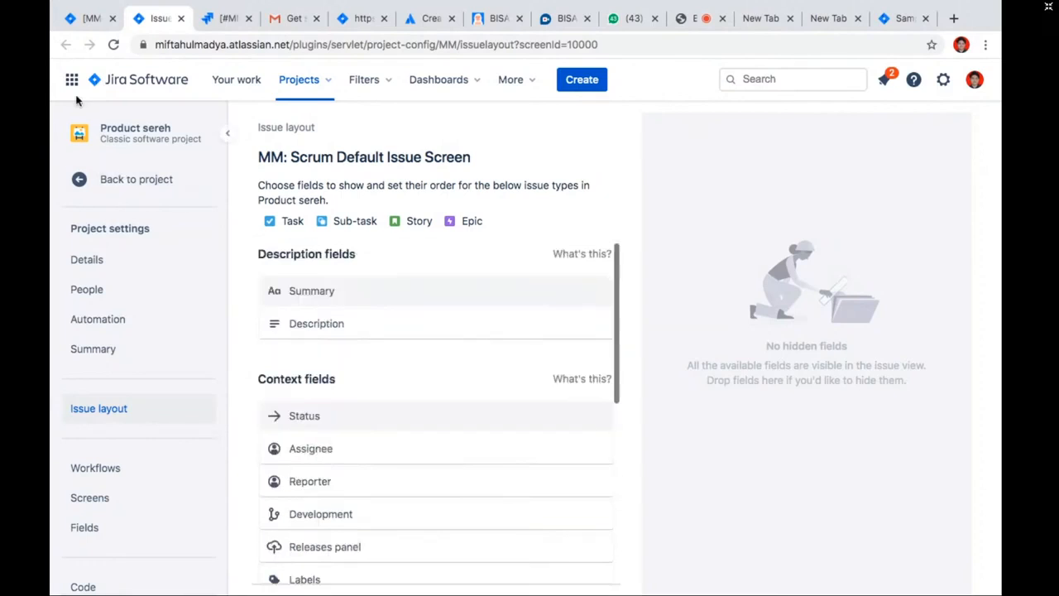
{"action": "left_click", "coordinate": [90, 18]}
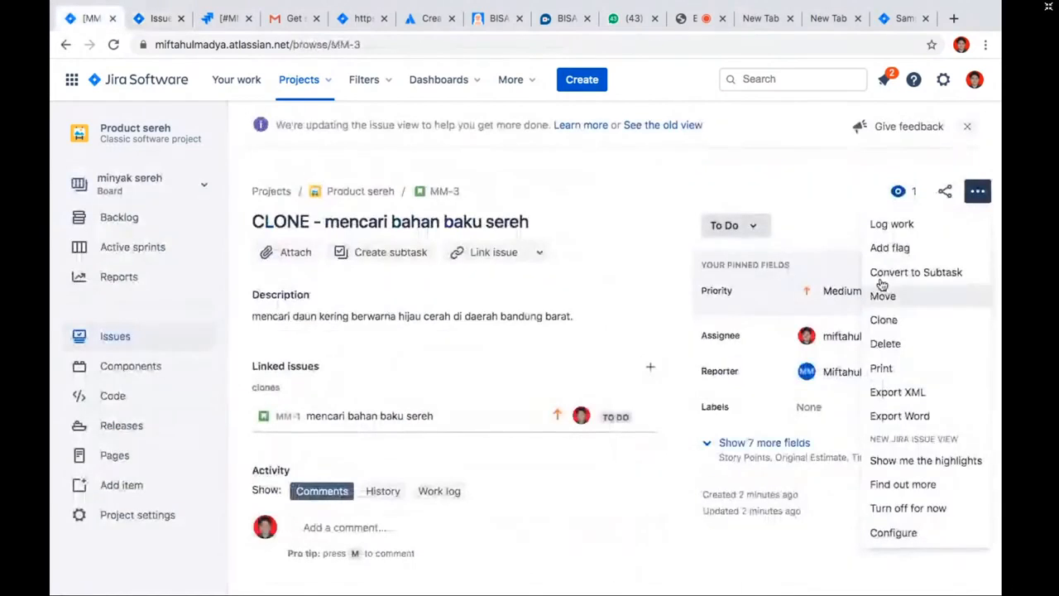
Try to log work on the cloned issue with "d" as the time spent, check the work description field, and cancel the entry
{"action": "left_click", "coordinate": [910, 225]}
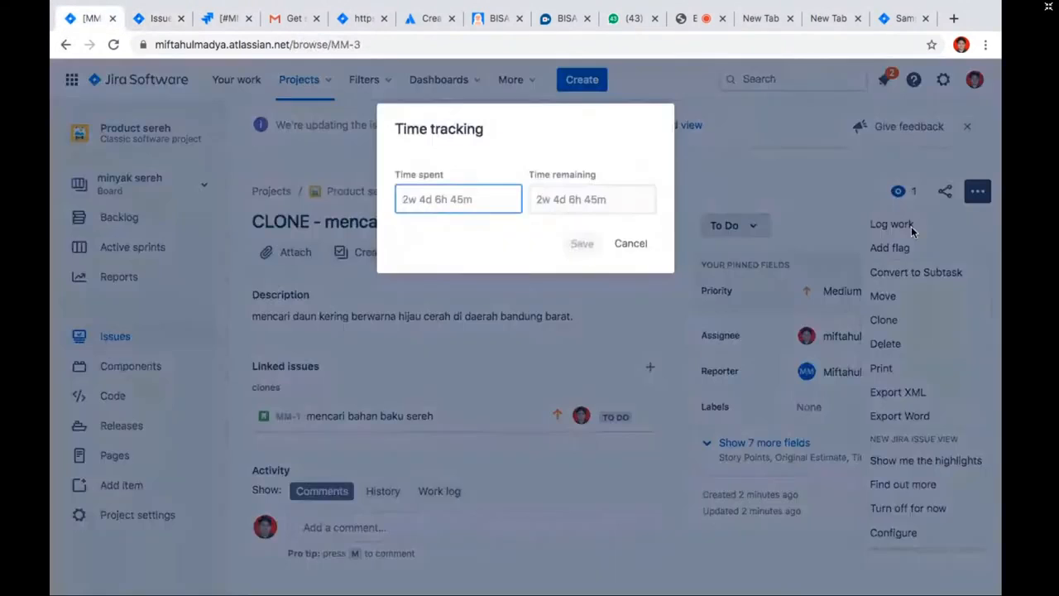
{"action": "left_click", "coordinate": [447, 191]}
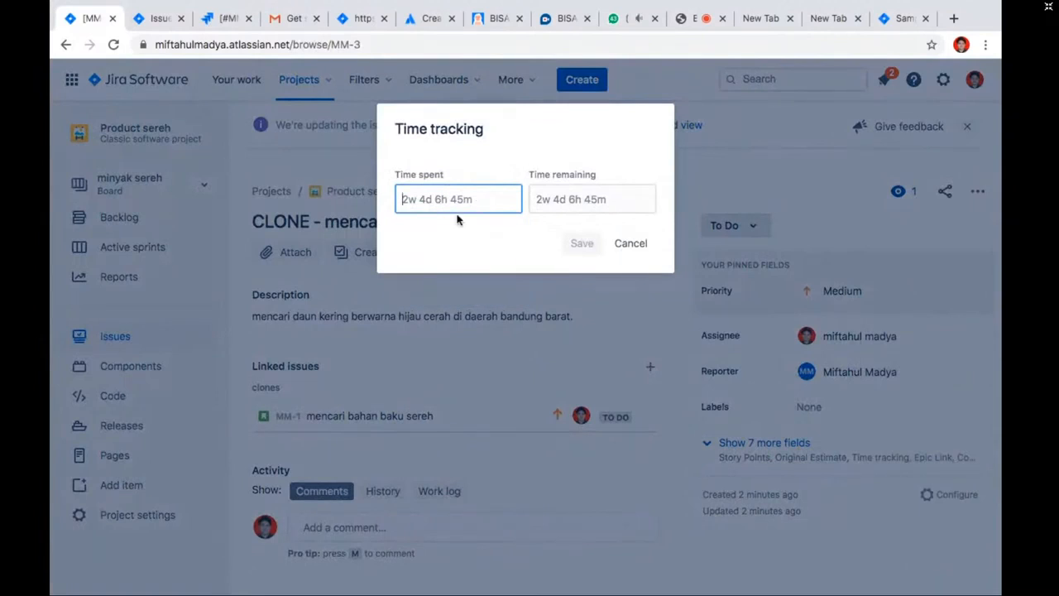
{"action": "type", "text": "ndd"}
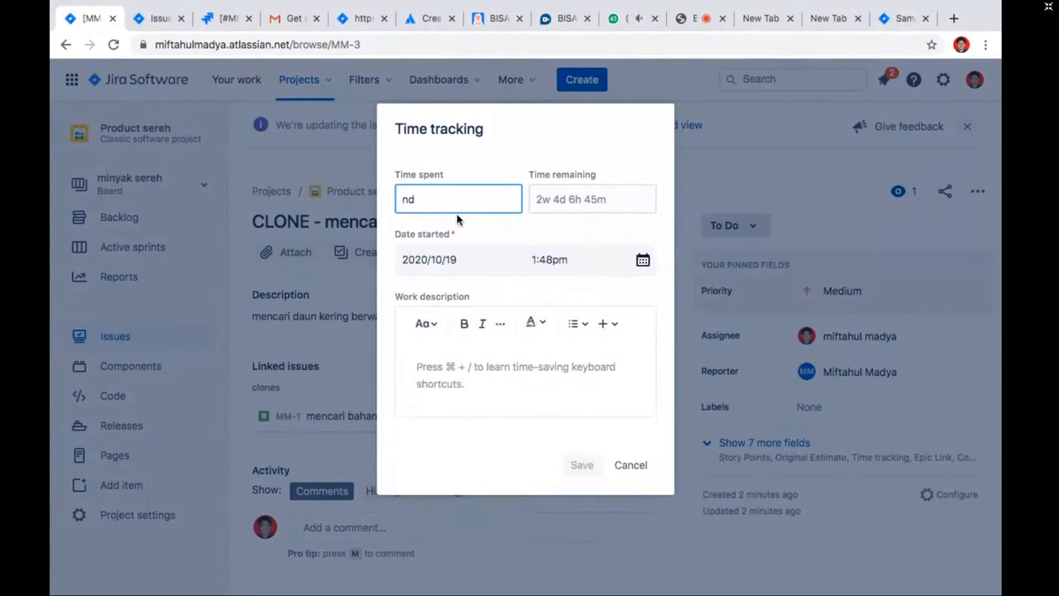
{"action": "key", "text": "BackSpace"}
{"action": "key", "text": "BackSpace"}
{"action": "type", "text": "d"}
{"action": "key", "text": "BackSpace"}
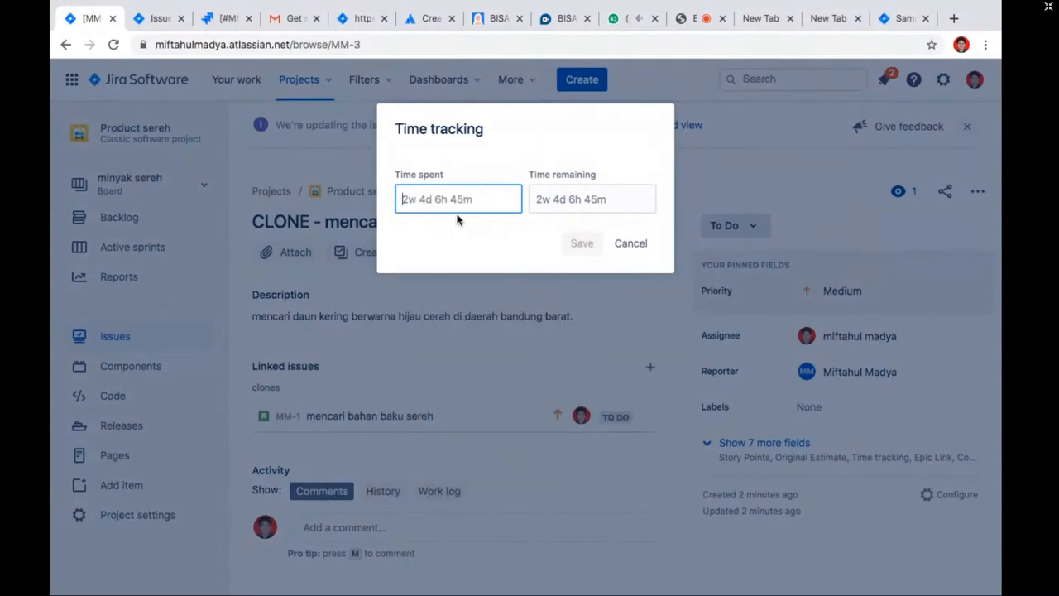
{"action": "type", "text": "d"}
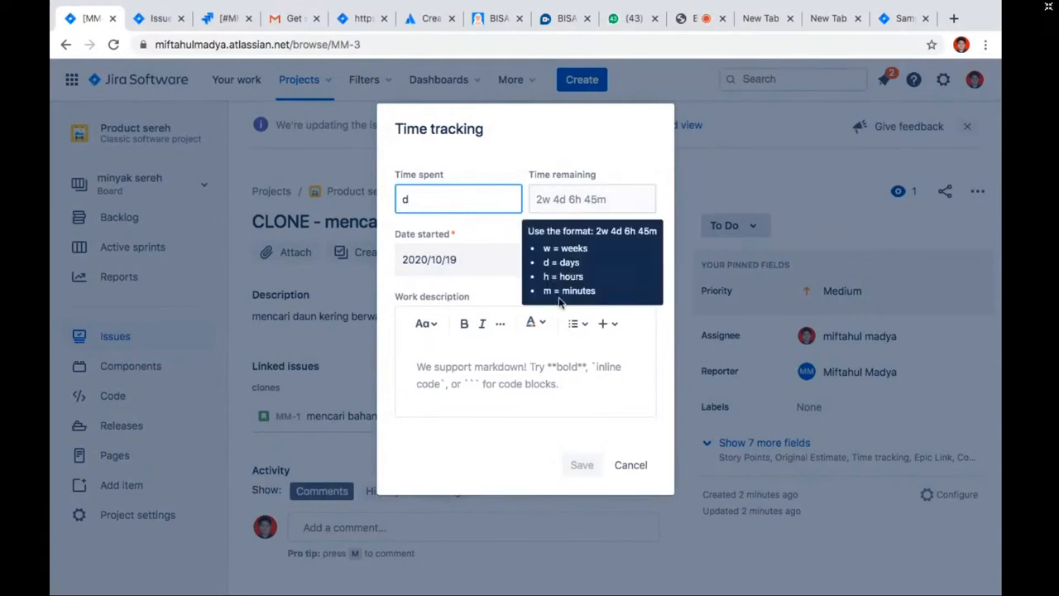
{"action": "left_click", "coordinate": [502, 370]}
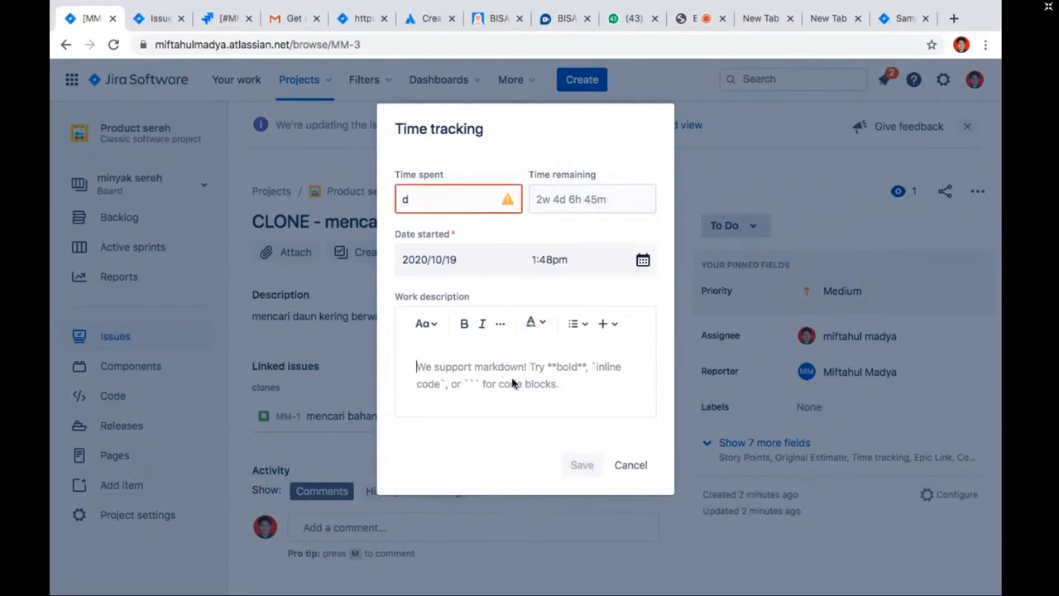
{"action": "left_click", "coordinate": [631, 466]}
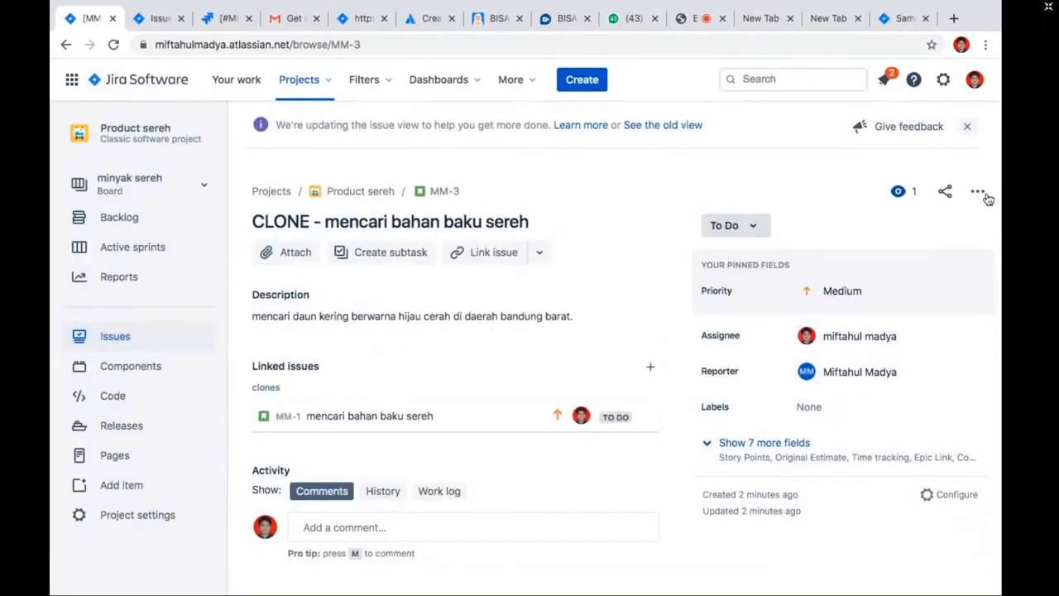
Share the cloned issue with the project member who is its assignee, without adding a message
{"action": "left_click", "coordinate": [985, 198]}
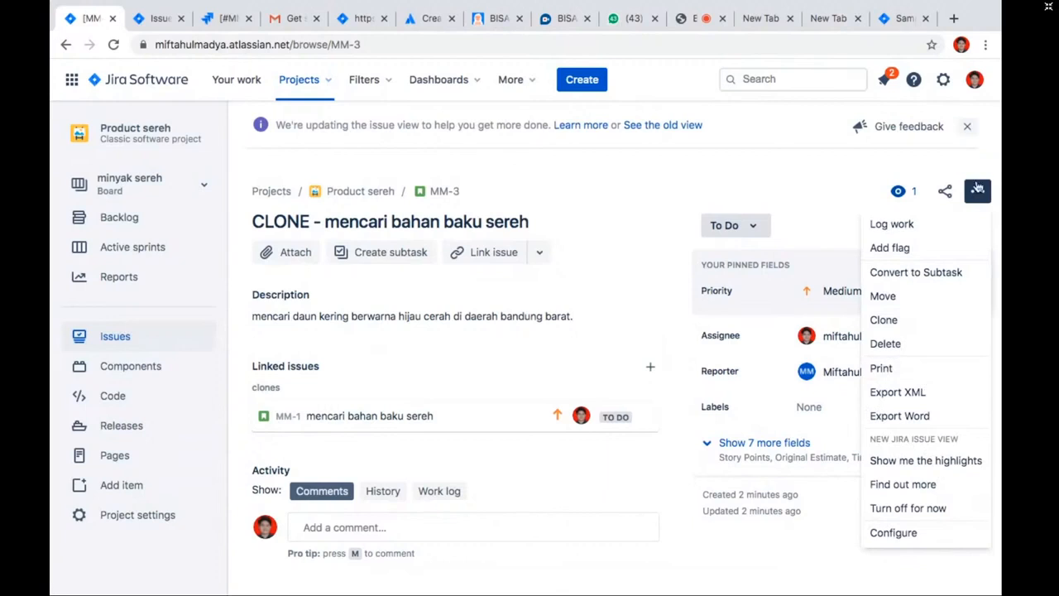
{"action": "left_click", "coordinate": [977, 191]}
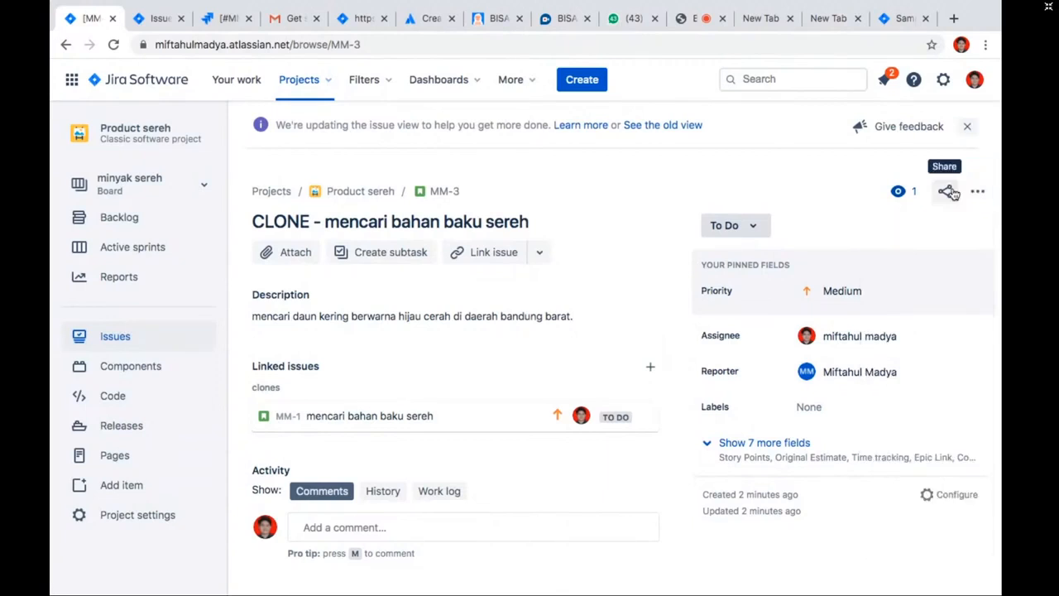
{"action": "left_click", "coordinate": [948, 191]}
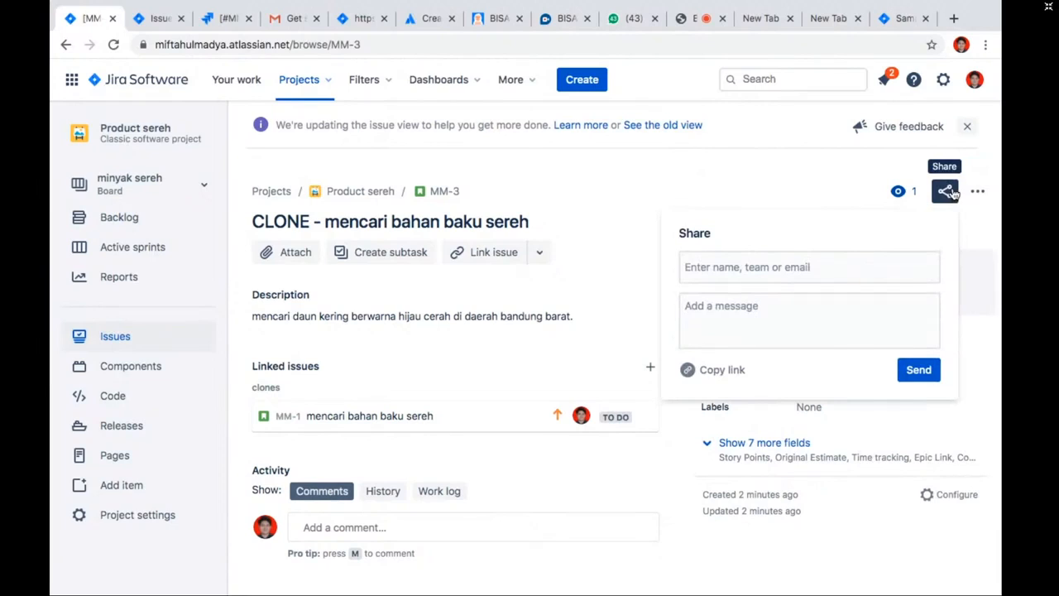
{"action": "left_click", "coordinate": [791, 267]}
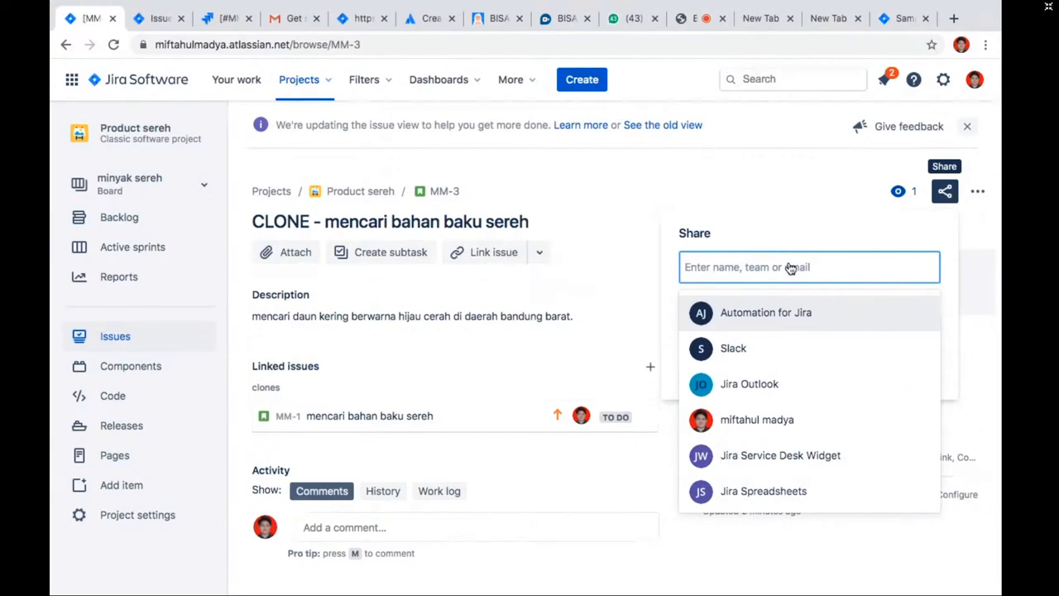
{"action": "left_click", "coordinate": [775, 421]}
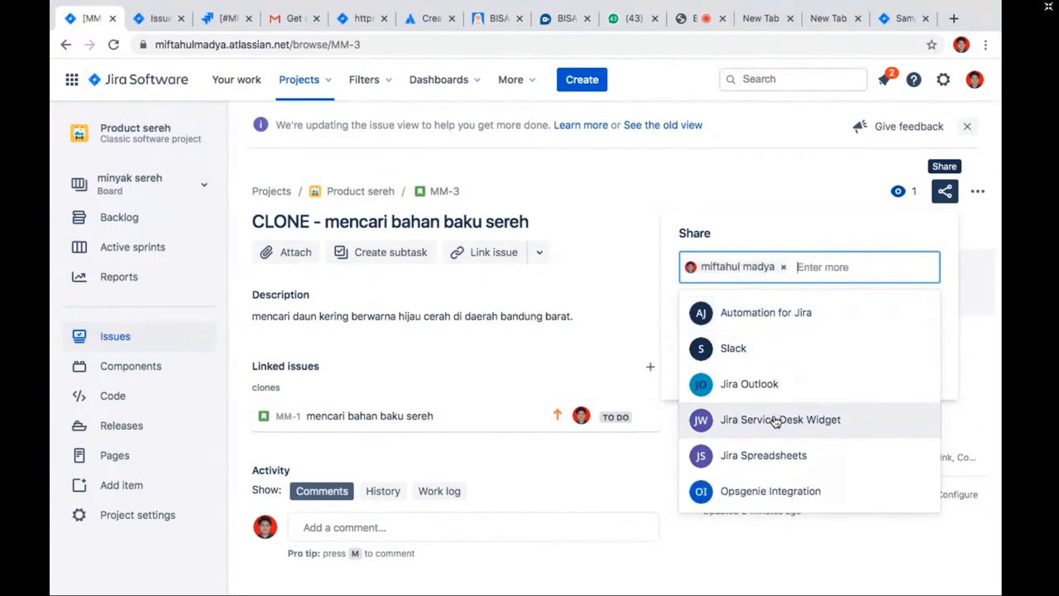
{"action": "left_click", "coordinate": [837, 232]}
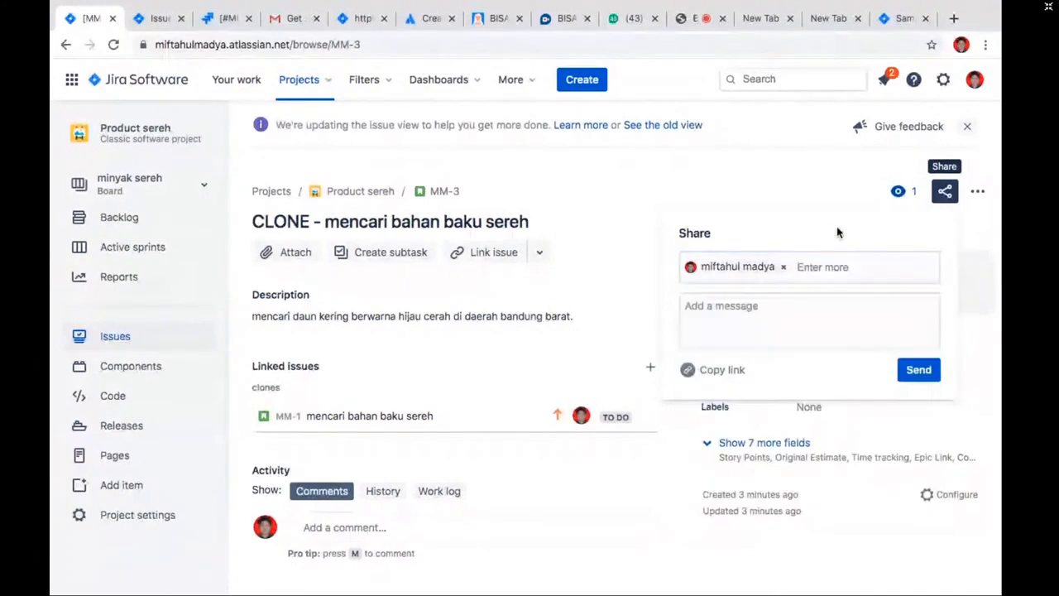
{"action": "left_click", "coordinate": [916, 368]}
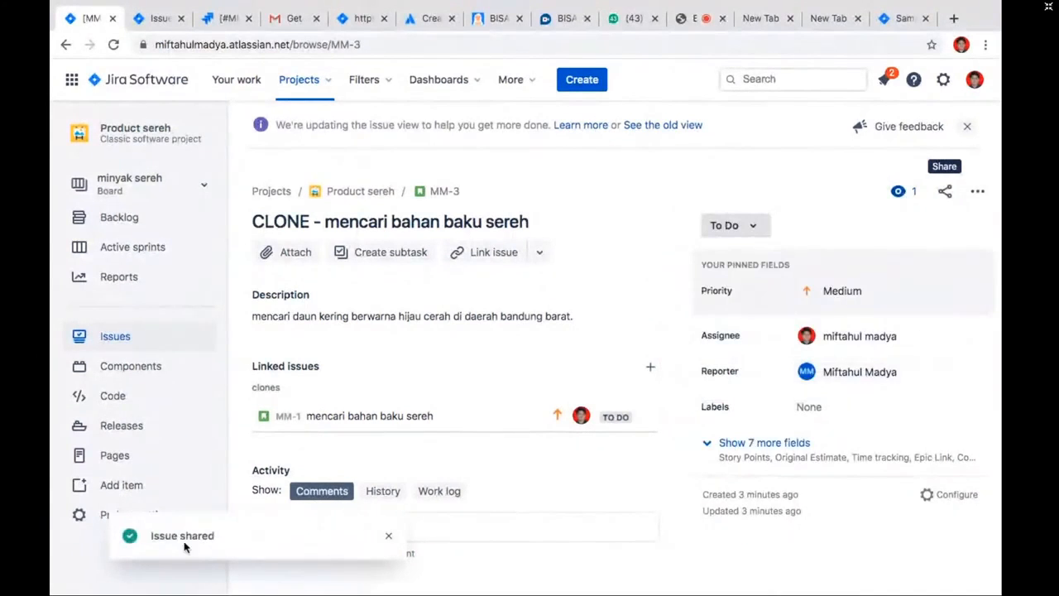
Switch to the MM Sprint 1 board, view the details of the issue "mencari bahan baku sereh", and close them
{"action": "left_click", "coordinate": [203, 19]}
{"action": "left_click", "coordinate": [165, 17]}
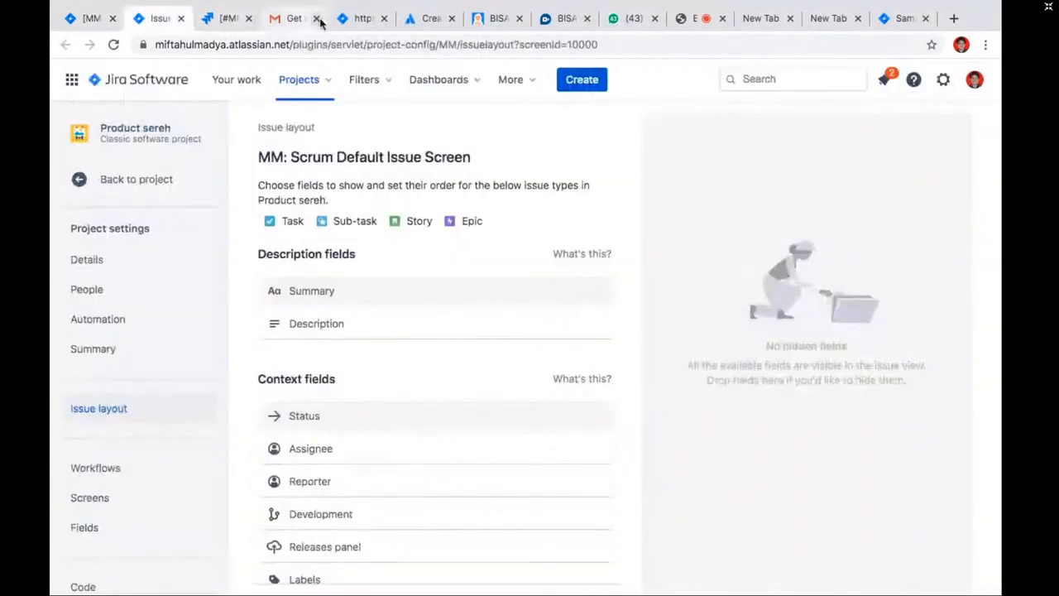
{"action": "left_click", "coordinate": [356, 18]}
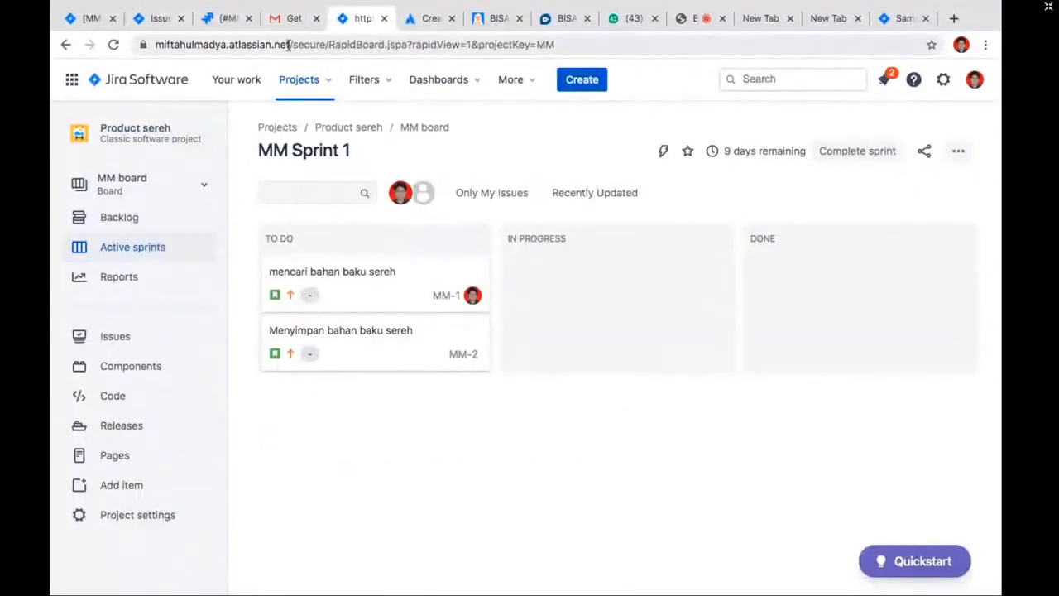
{"action": "left_click", "coordinate": [404, 281]}
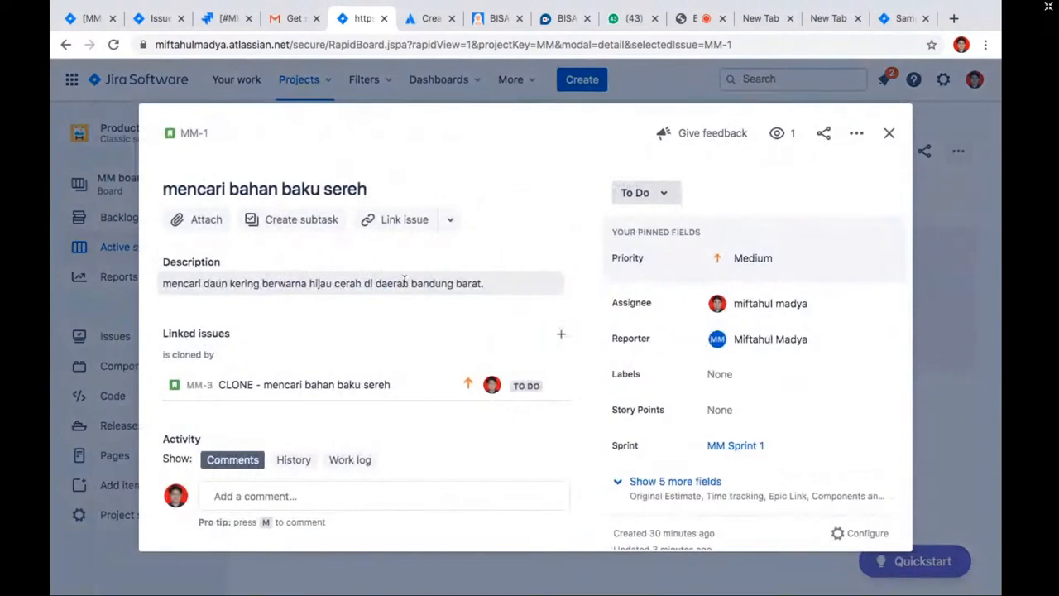
{"action": "left_click", "coordinate": [890, 131]}
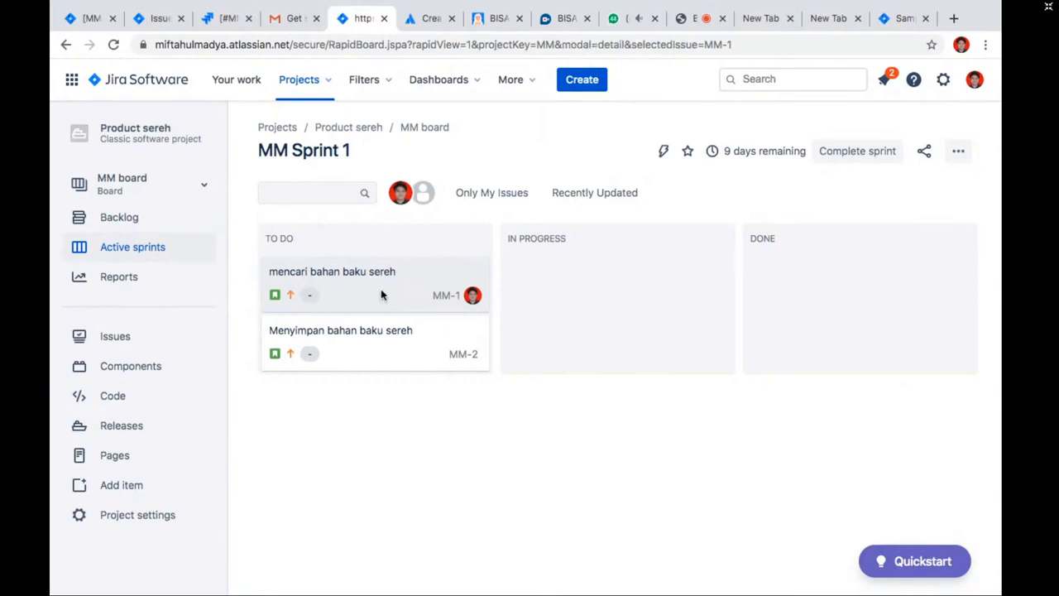
Reopen the issue "mencari bahan baku sereh" and open its description and comment fields for editing
{"action": "left_click", "coordinate": [381, 289]}
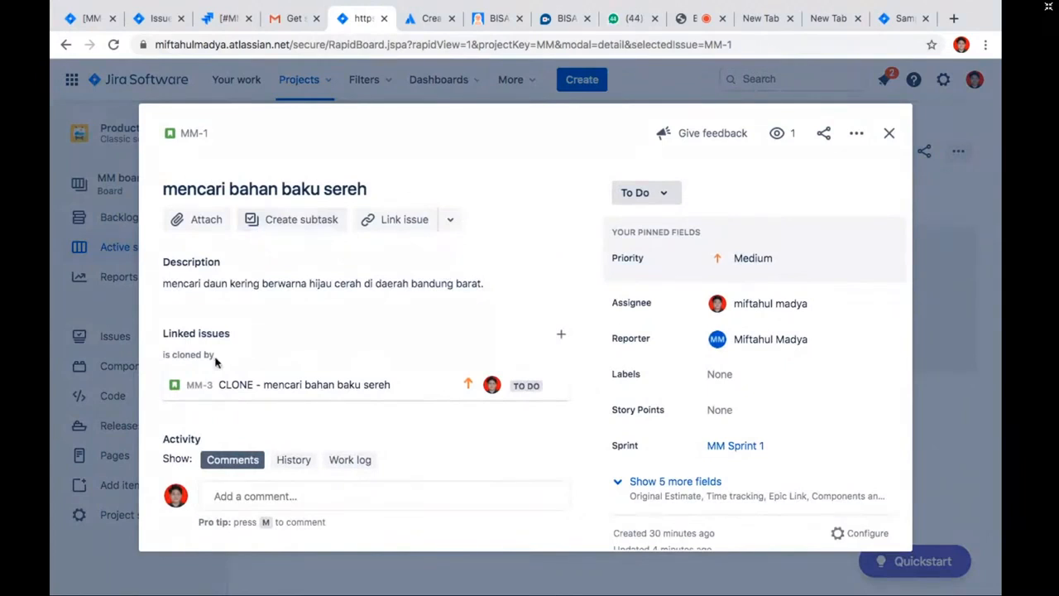
{"action": "scroll", "coordinate": [215, 360], "scroll_direction": "down", "scroll_amount": 1}
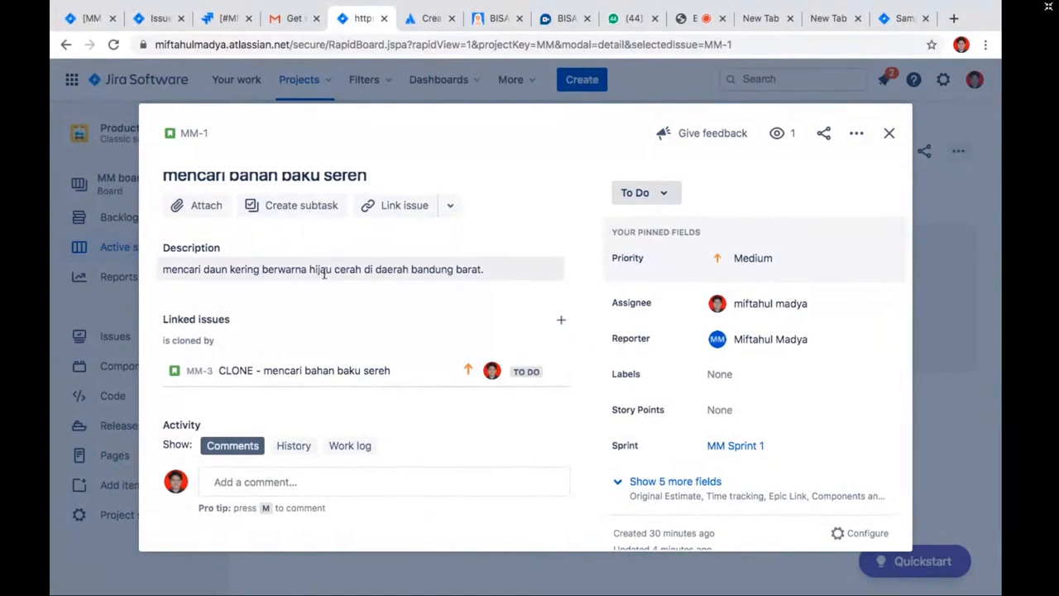
{"action": "left_click", "coordinate": [463, 272]}
{"action": "scroll", "coordinate": [319, 232], "scroll_direction": "up", "scroll_amount": 1}
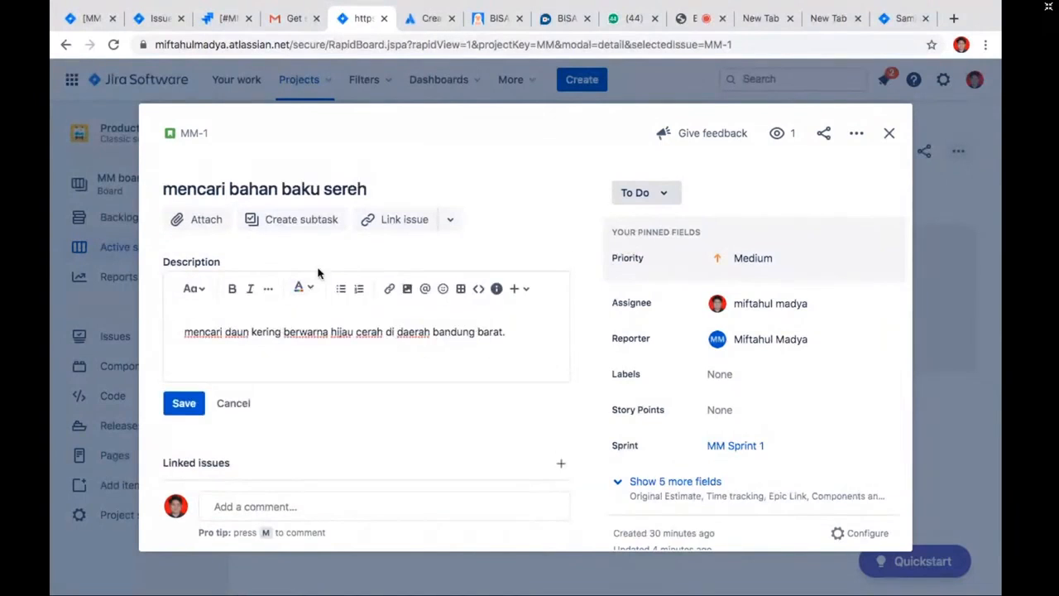
{"action": "scroll", "coordinate": [571, 393], "scroll_direction": "down", "scroll_amount": 5}
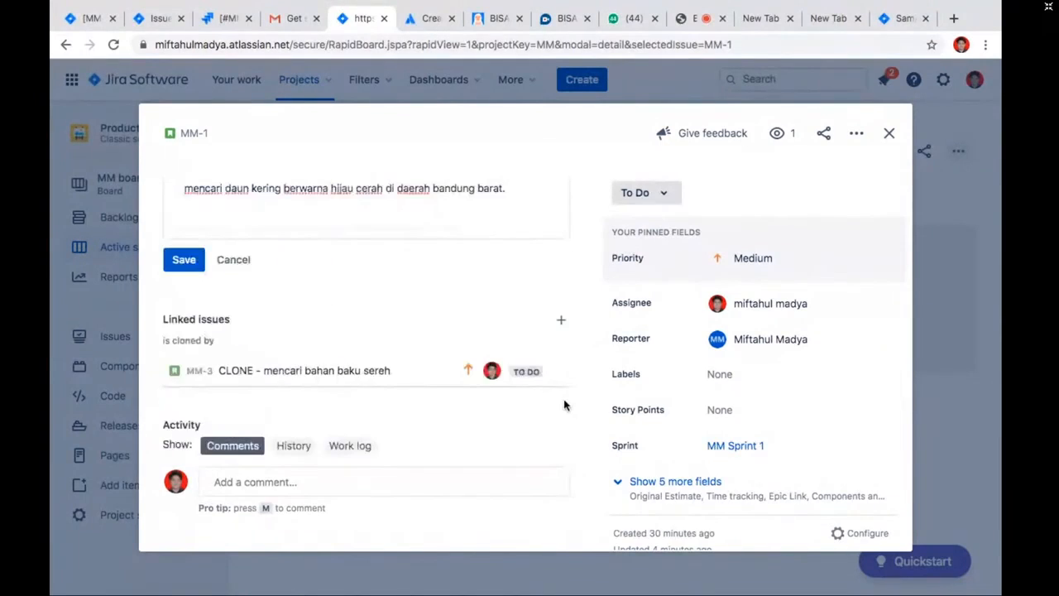
{"action": "left_click", "coordinate": [322, 481]}
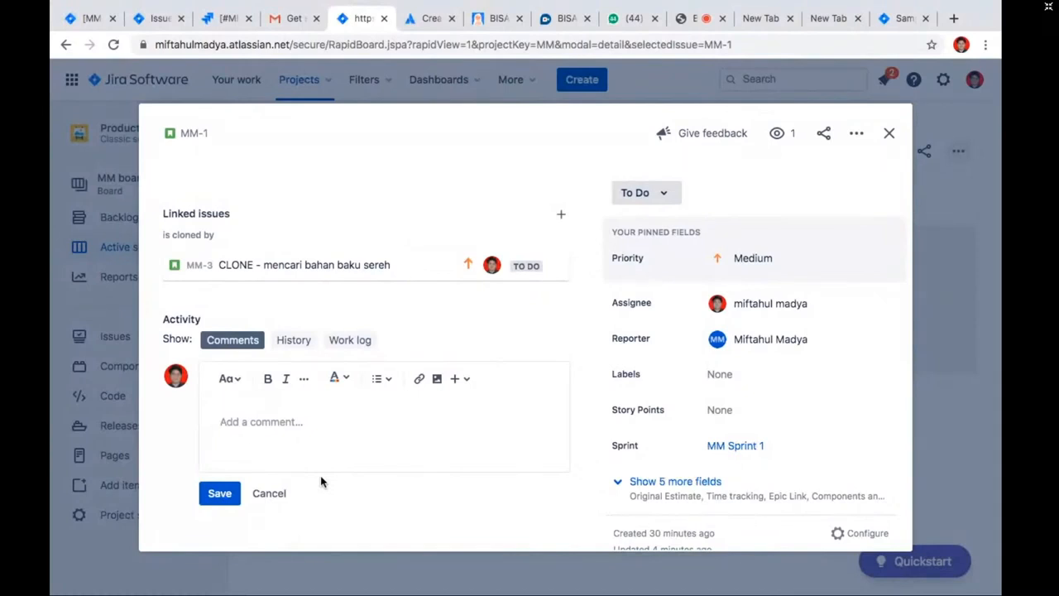
Set the status of MM-1 to Done and open its priority choices
{"action": "left_click", "coordinate": [641, 194]}
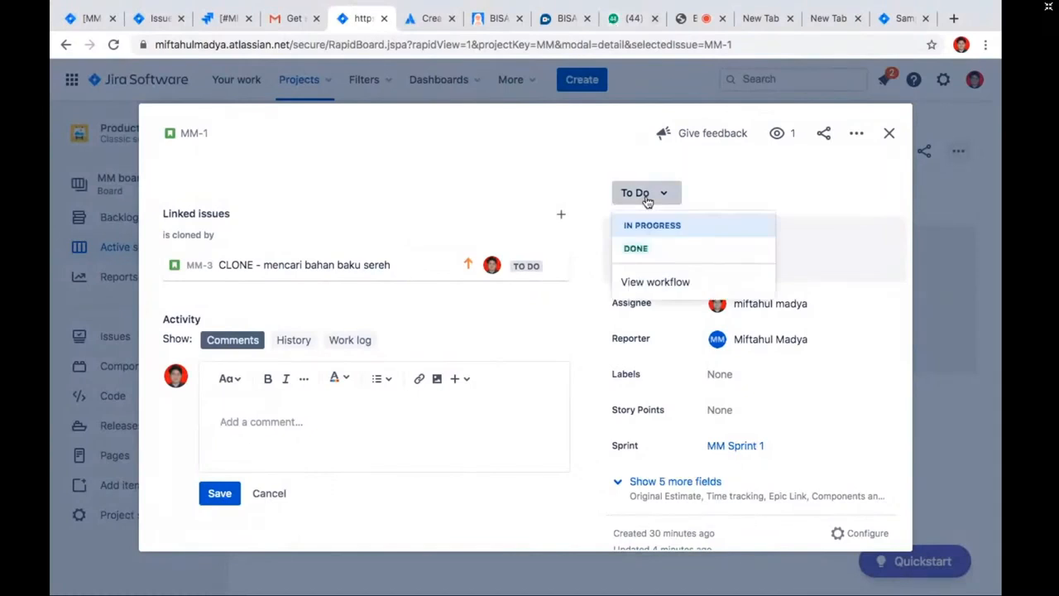
{"action": "left_click", "coordinate": [653, 251]}
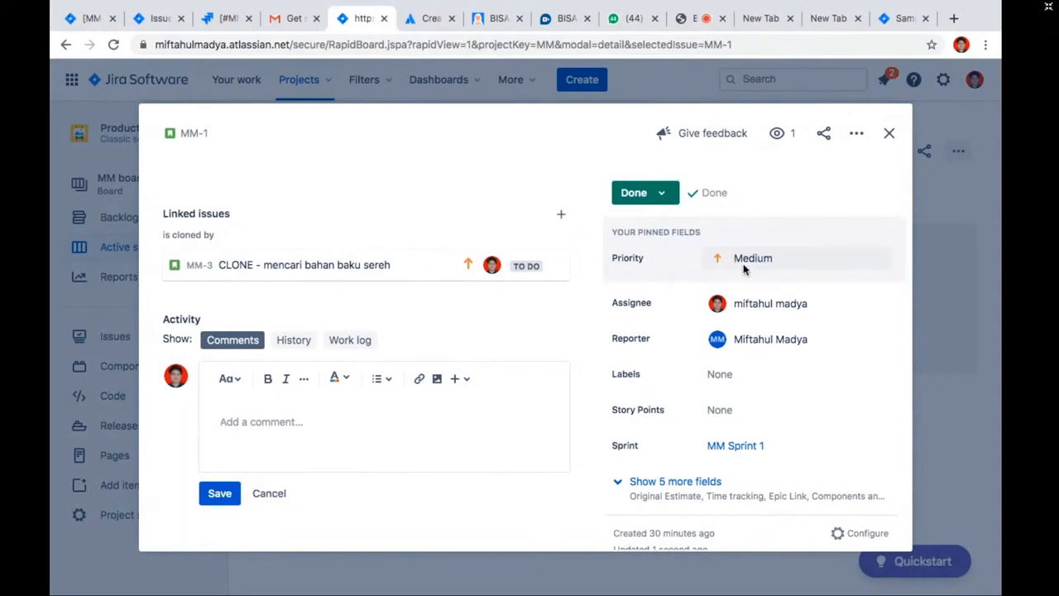
{"action": "left_click", "coordinate": [744, 267]}
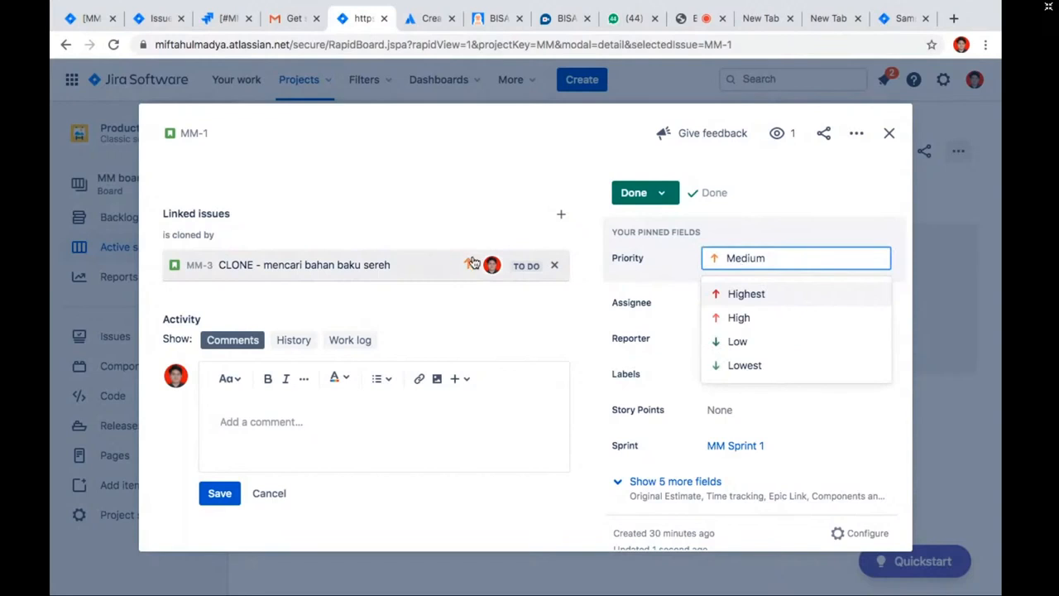
Open the linked clone from MM-1, go back to the sprint board, and follow the link again from the Done card
{"action": "left_click", "coordinate": [473, 263]}
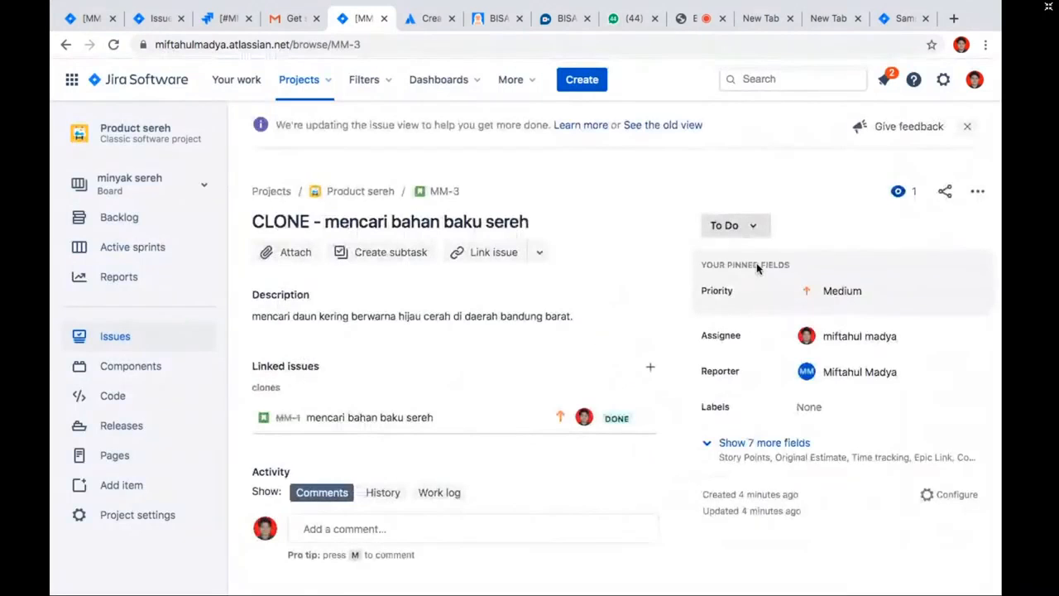
{"action": "left_click", "coordinate": [63, 41]}
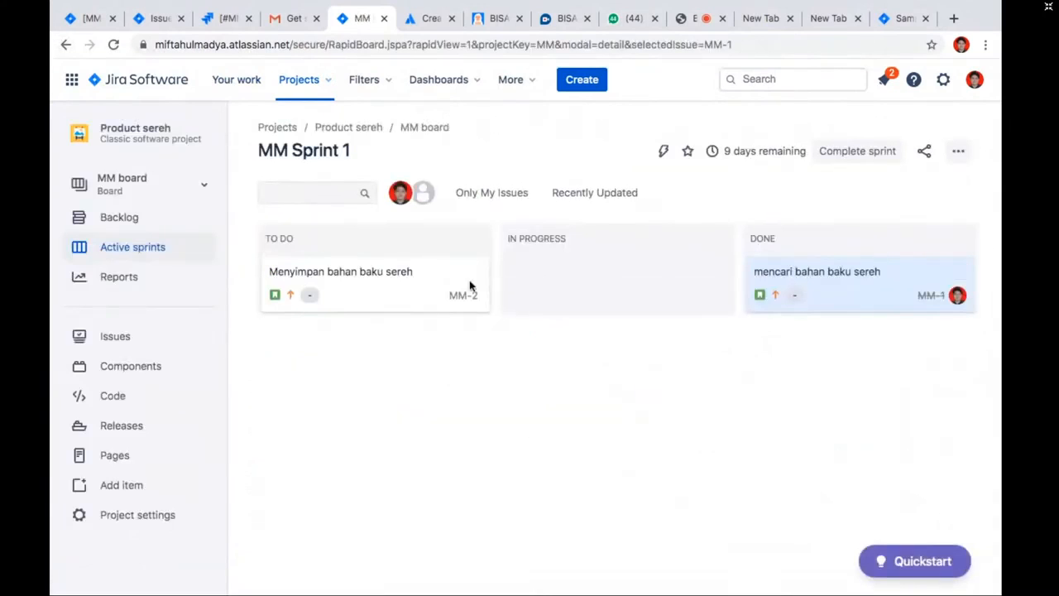
{"action": "left_click", "coordinate": [809, 271]}
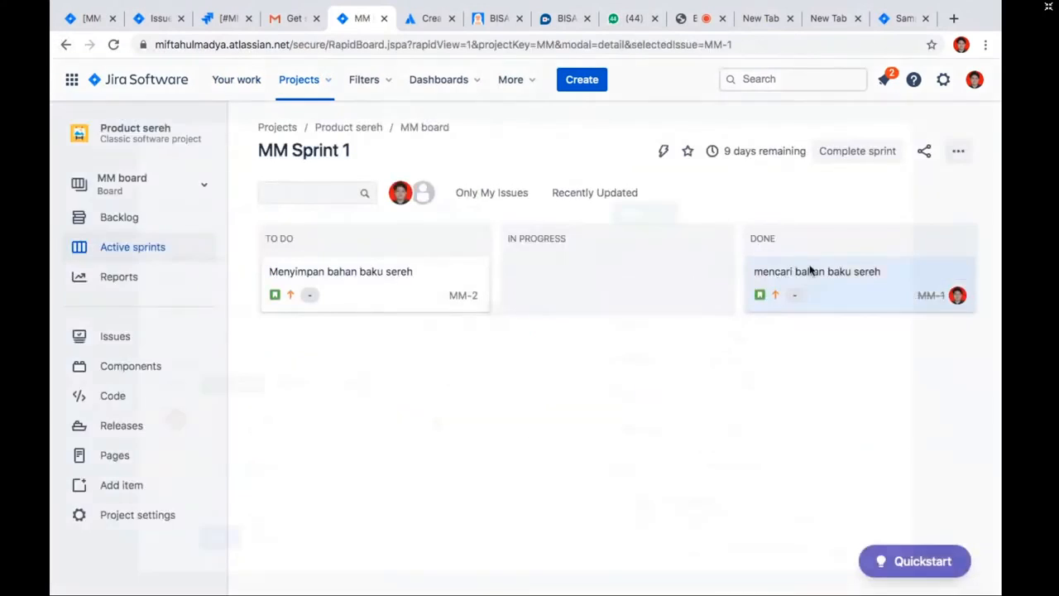
{"action": "left_click", "coordinate": [474, 289]}
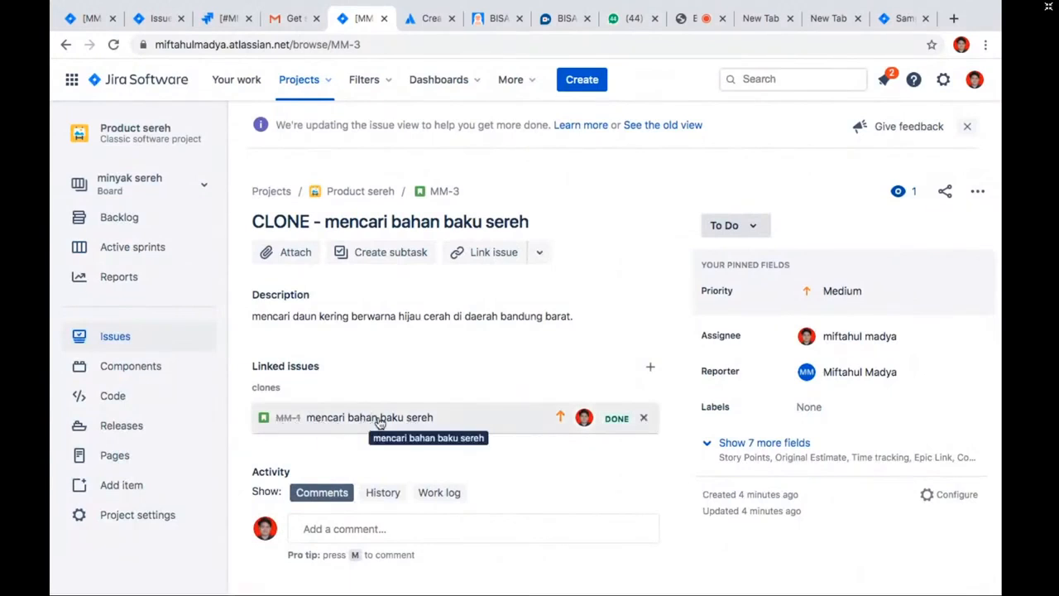
Look through the other open pages, including the printable issue view and the issue layout fields, and return to the cloned issue
{"action": "left_click", "coordinate": [74, 18]}
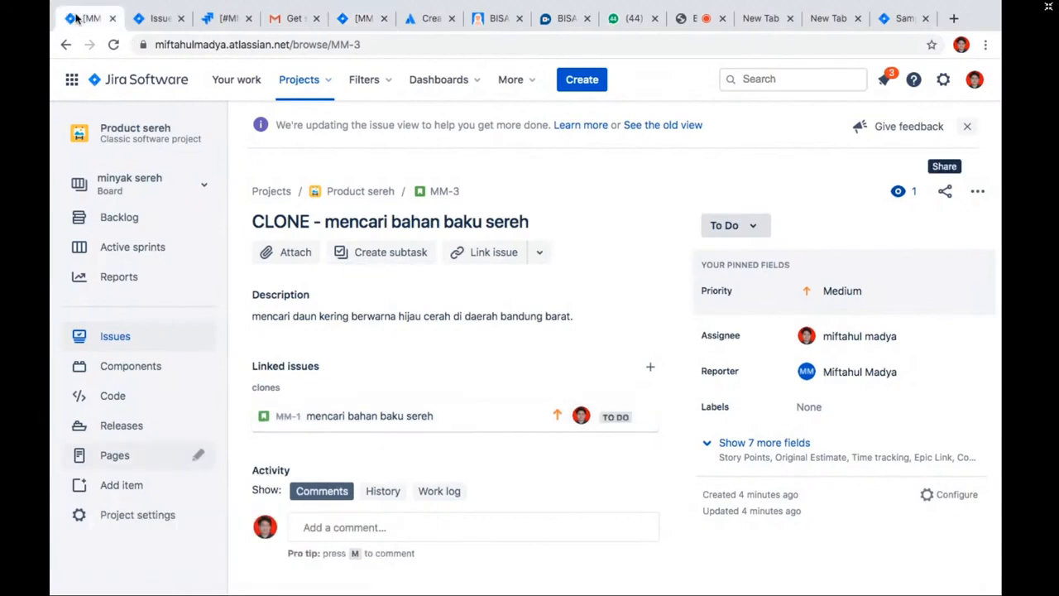
{"action": "left_click", "coordinate": [344, 20]}
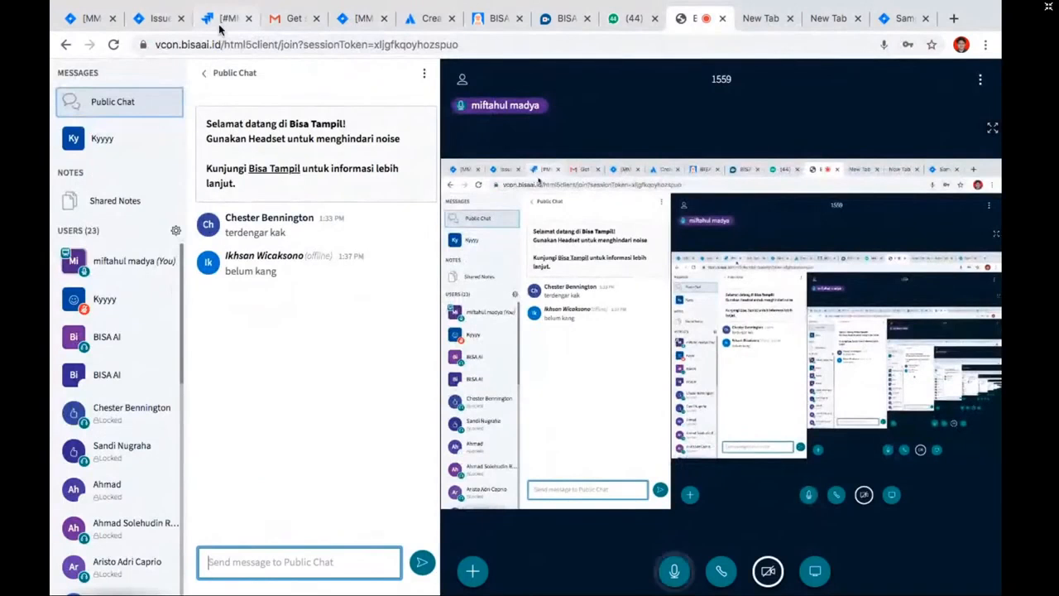
{"action": "left_click", "coordinate": [220, 23]}
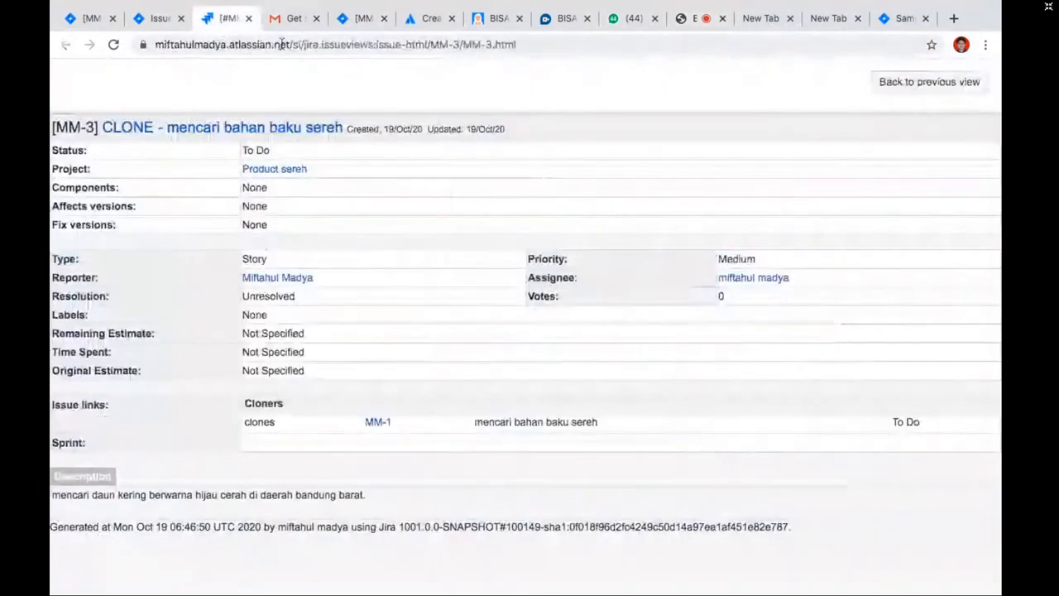
{"action": "left_click", "coordinate": [165, 24]}
{"action": "scroll", "coordinate": [302, 515], "scroll_direction": "down", "scroll_amount": 3}
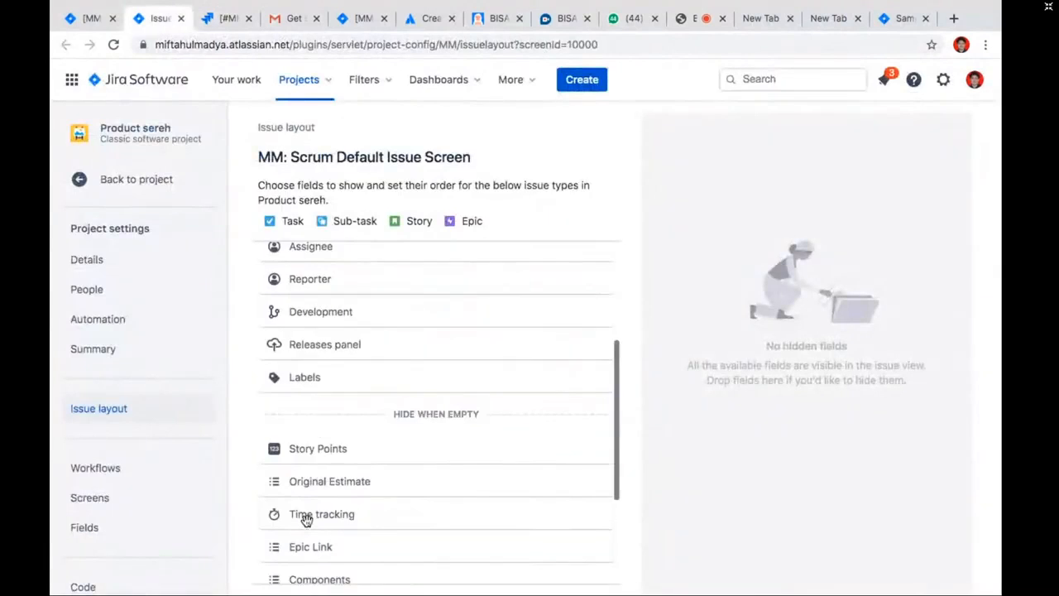
{"action": "scroll", "coordinate": [305, 517], "scroll_direction": "up", "scroll_amount": 3}
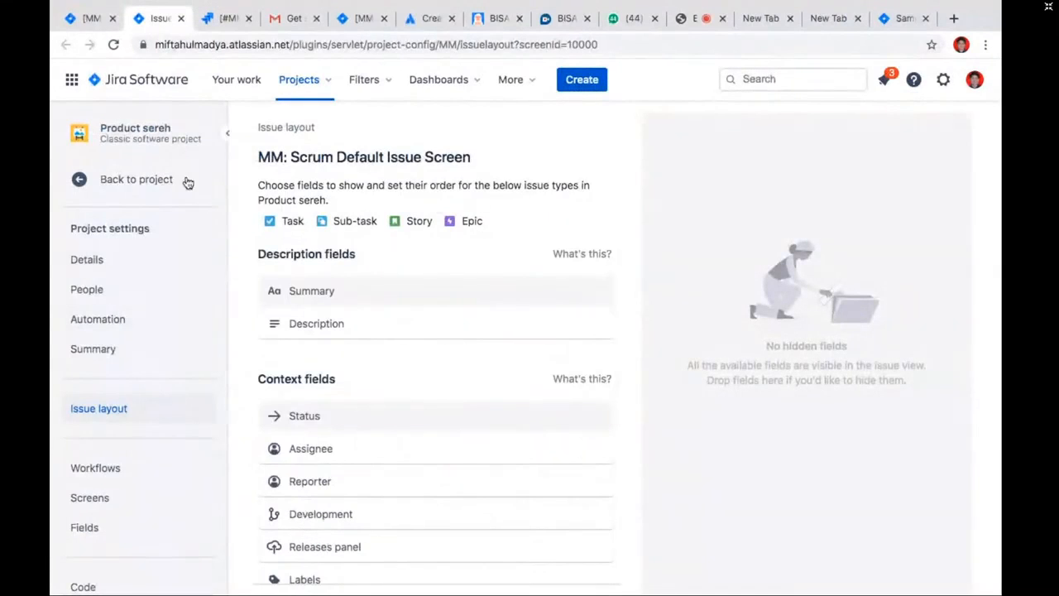
{"action": "left_click", "coordinate": [372, 25]}
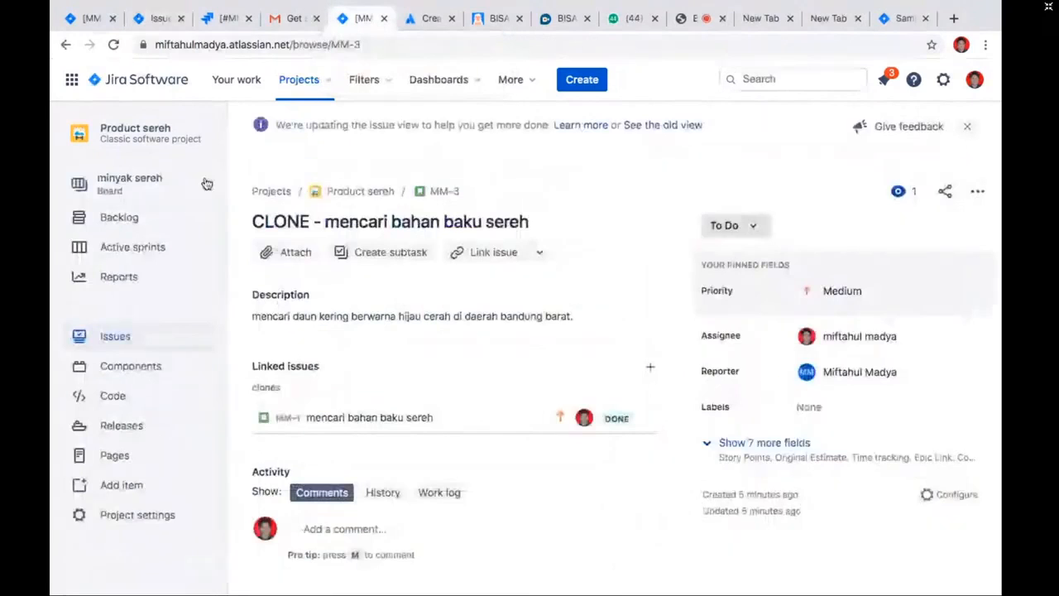
{"action": "left_click", "coordinate": [80, 16]}
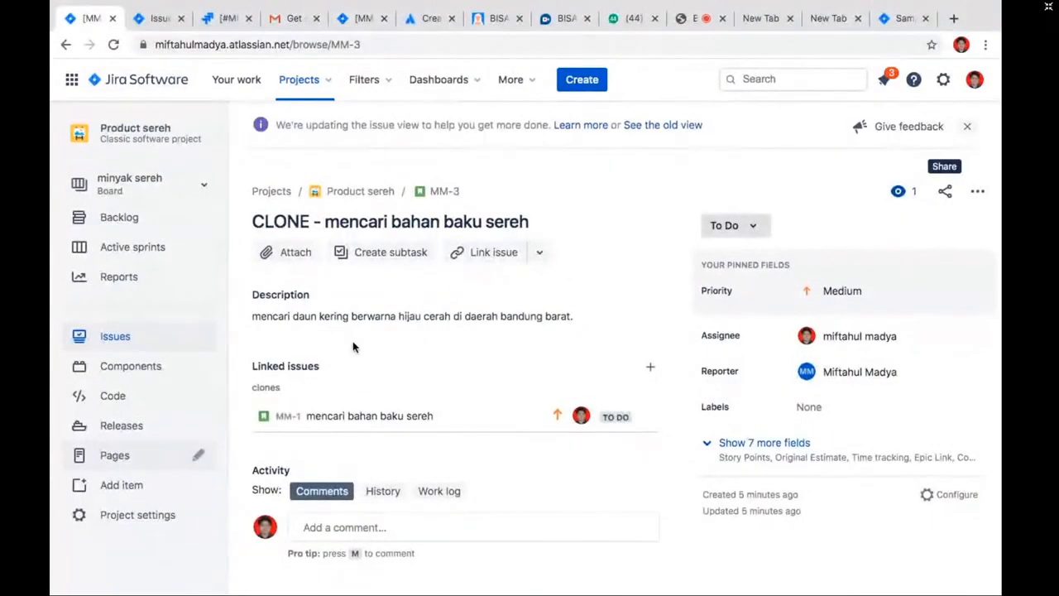
Open the project's reports, browse the available Agile reports, and open the Burndown Chart
{"action": "left_click", "coordinate": [141, 290]}
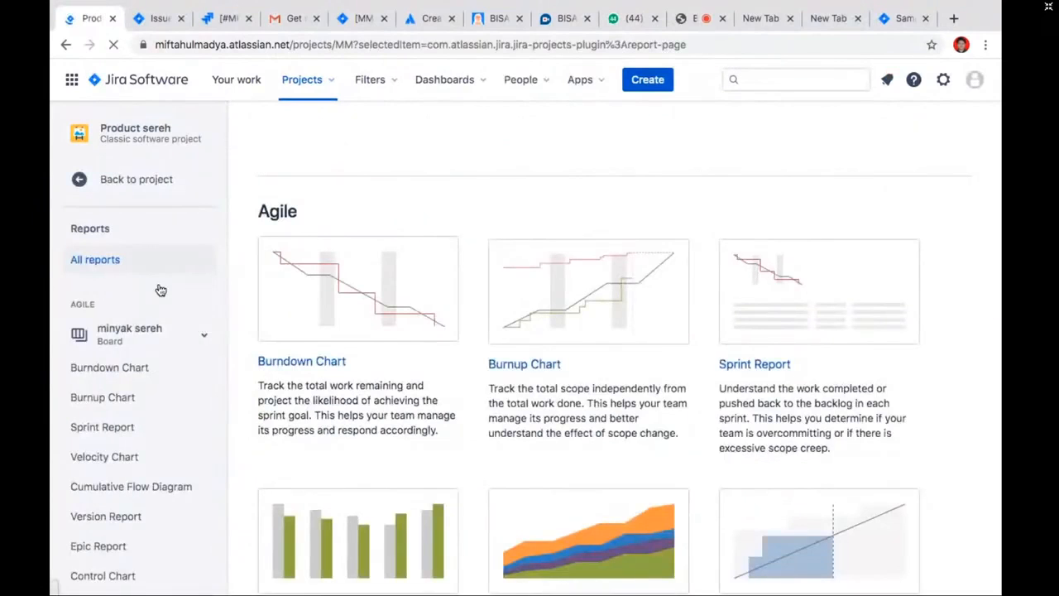
{"action": "scroll", "coordinate": [442, 377], "scroll_direction": "down", "scroll_amount": 4}
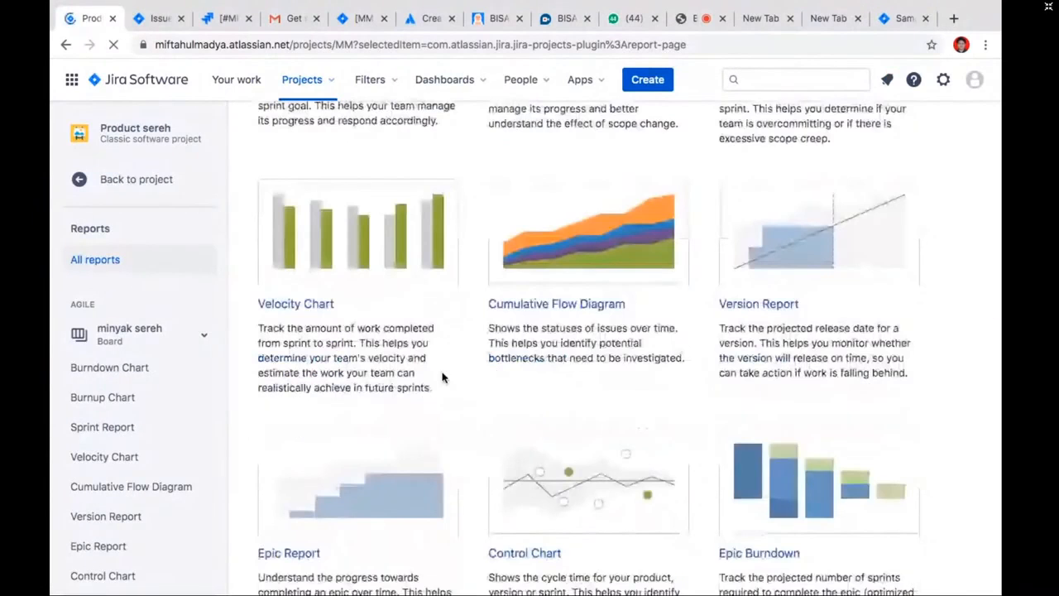
{"action": "scroll", "coordinate": [442, 377], "scroll_direction": "down", "scroll_amount": 5}
{"action": "scroll", "coordinate": [441, 377], "scroll_direction": "up", "scroll_amount": 9}
{"action": "left_click", "coordinate": [320, 359]}
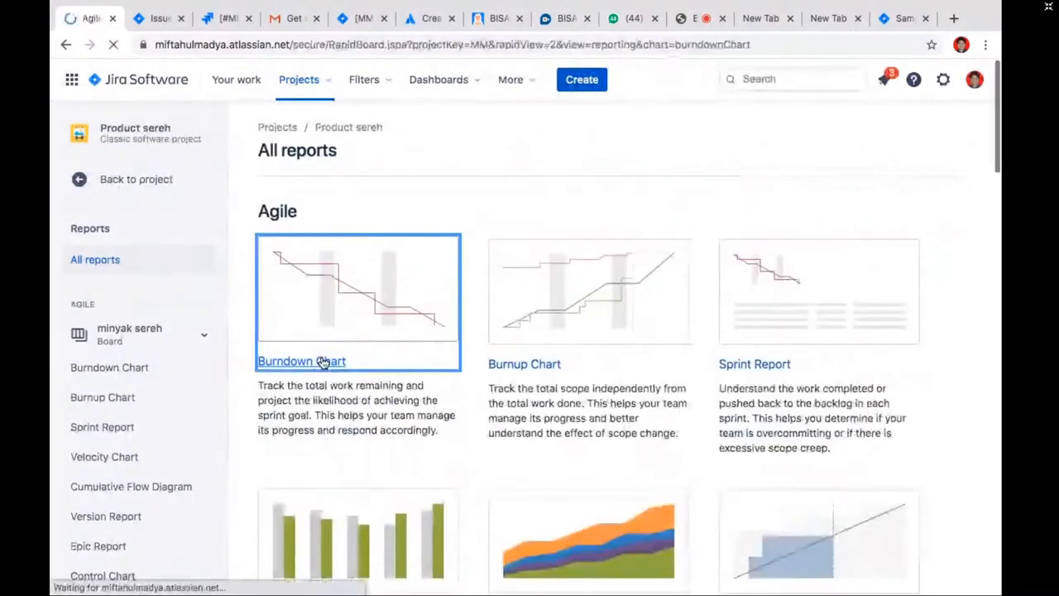